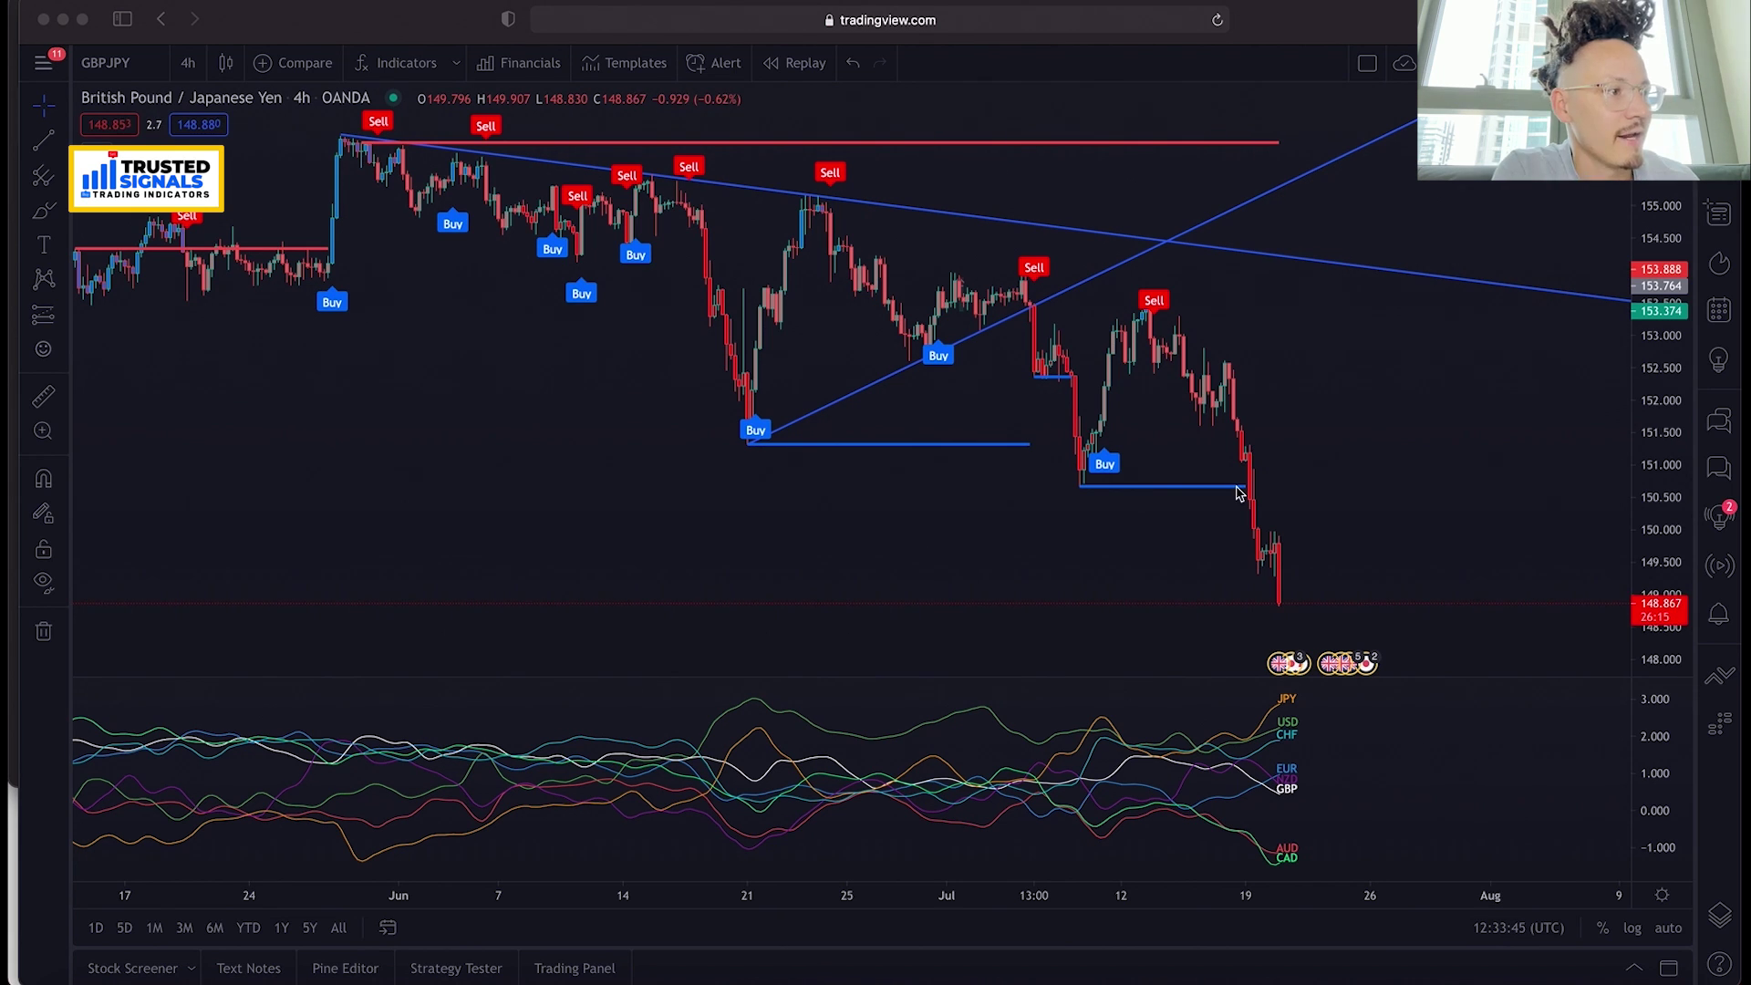
- Enlarge the currency-strength pane and maximize it so it fills the whole chart area
scroll(1240, 493, "up", 3)
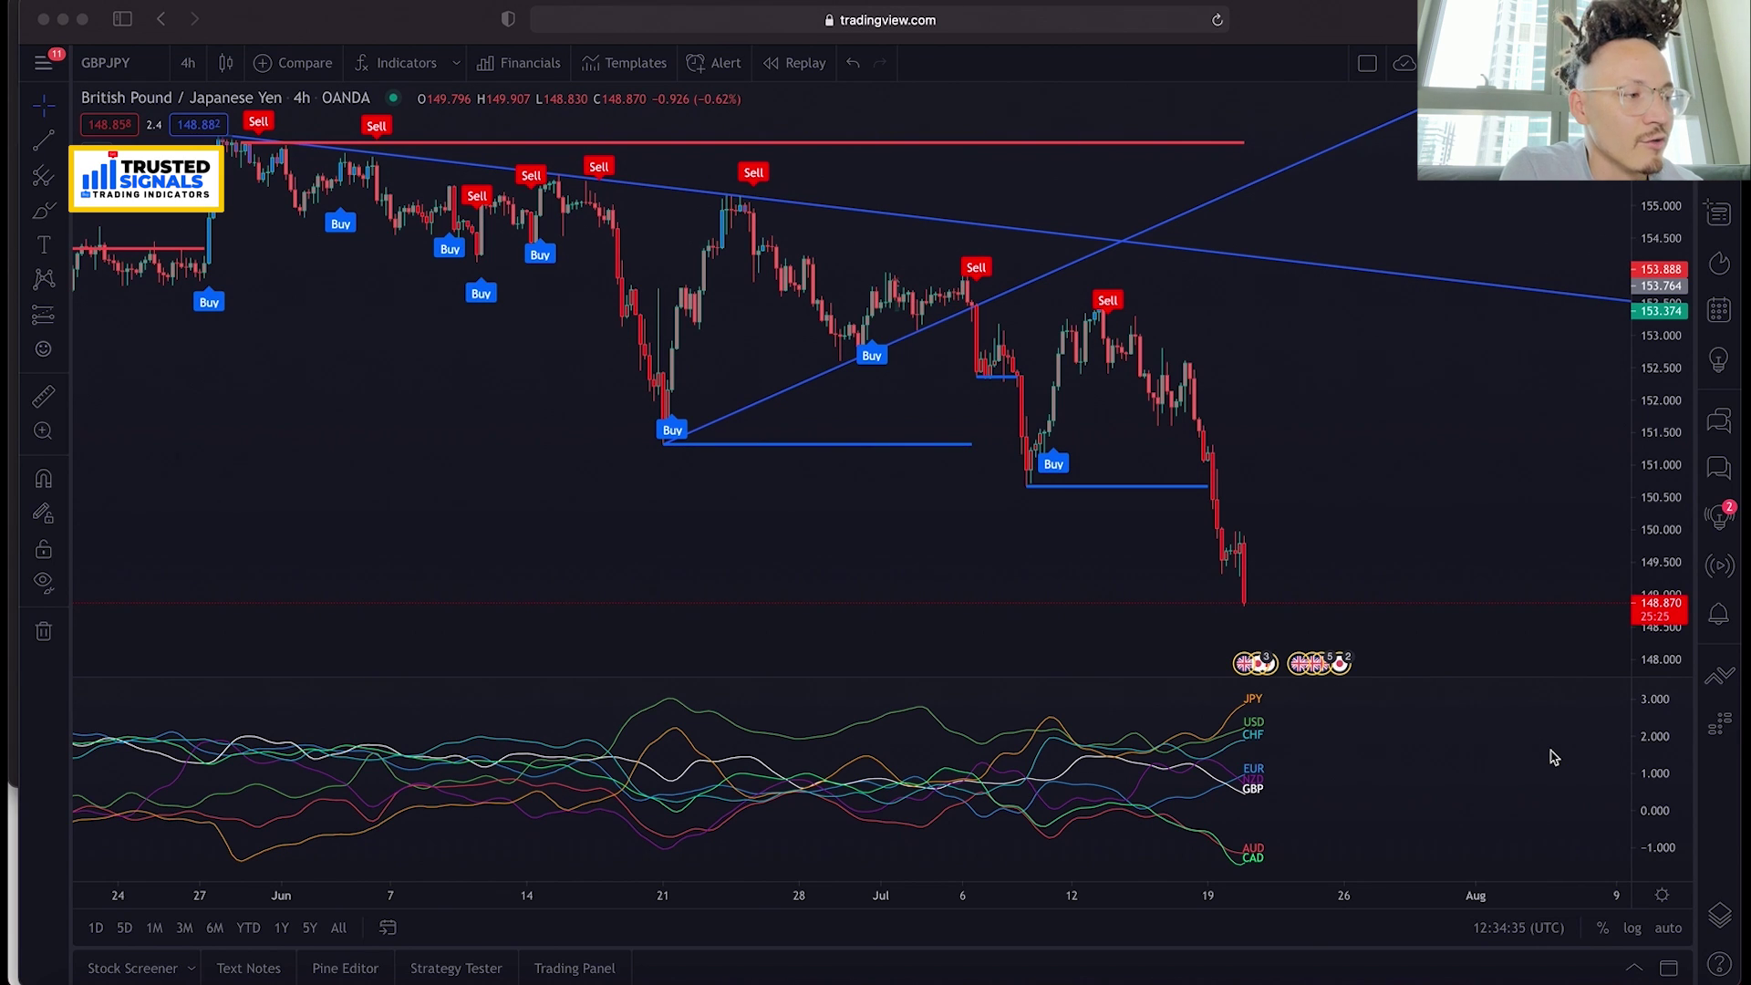
left_click(1656, 684)
left_click_drag(1655, 684, 1655, 645)
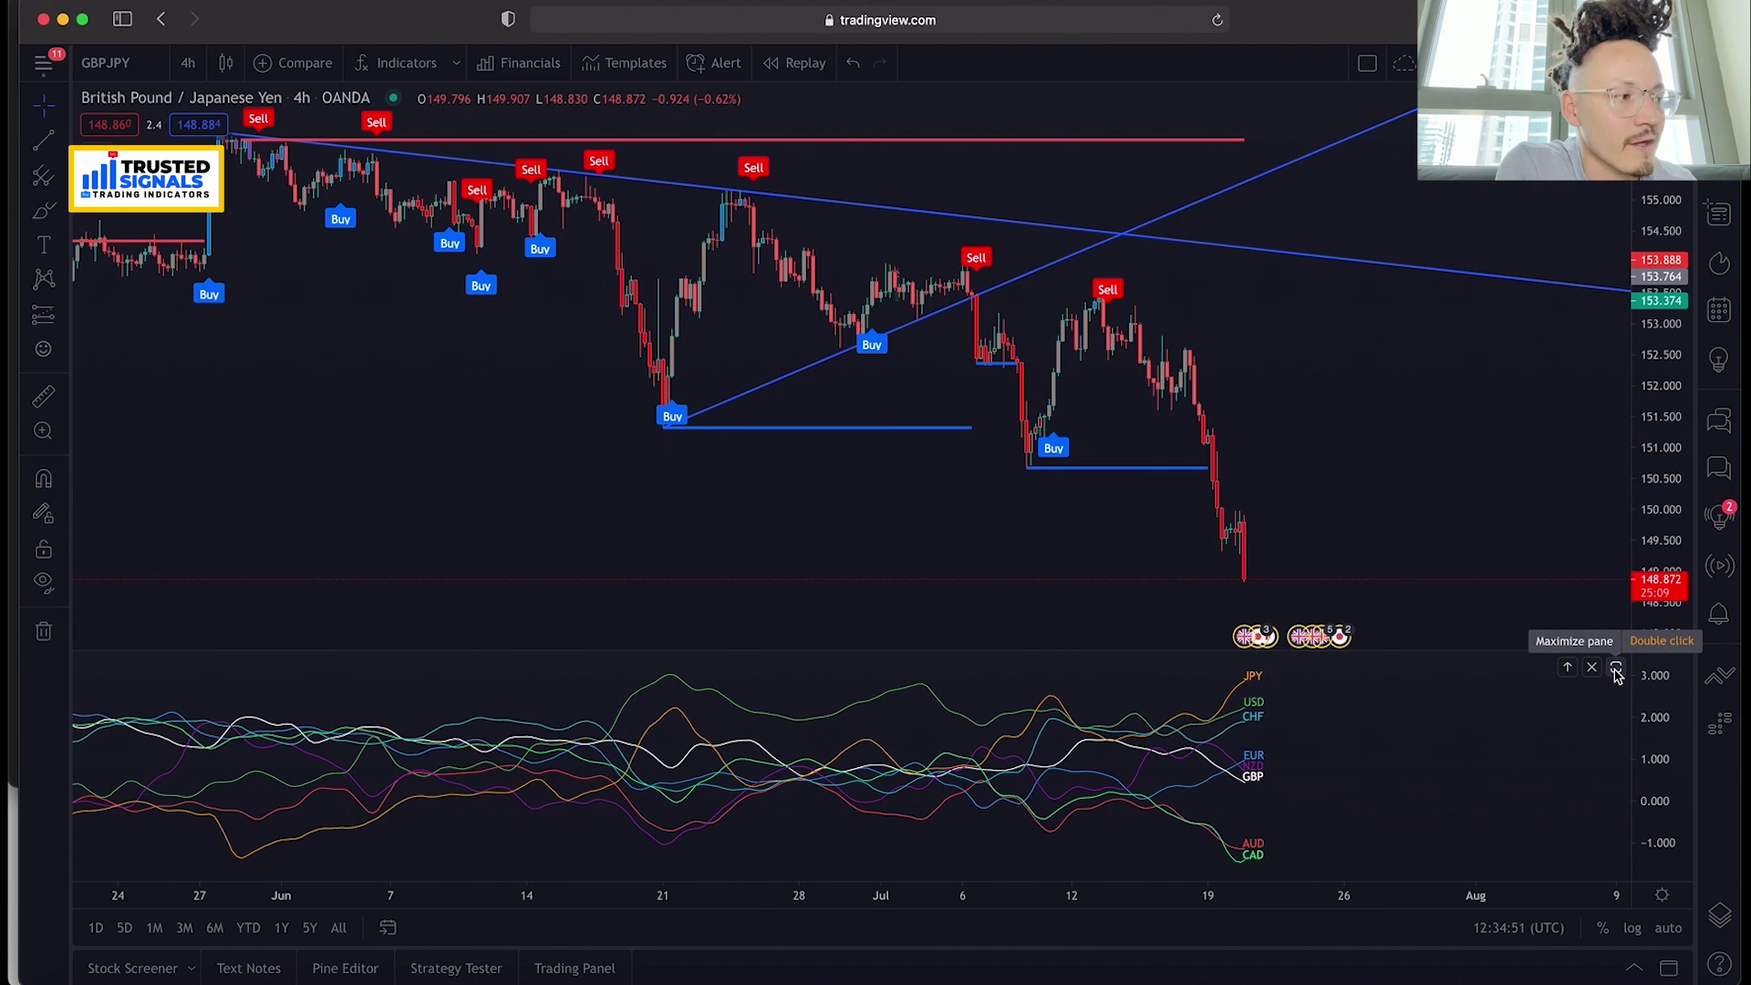
left_click(1616, 670)
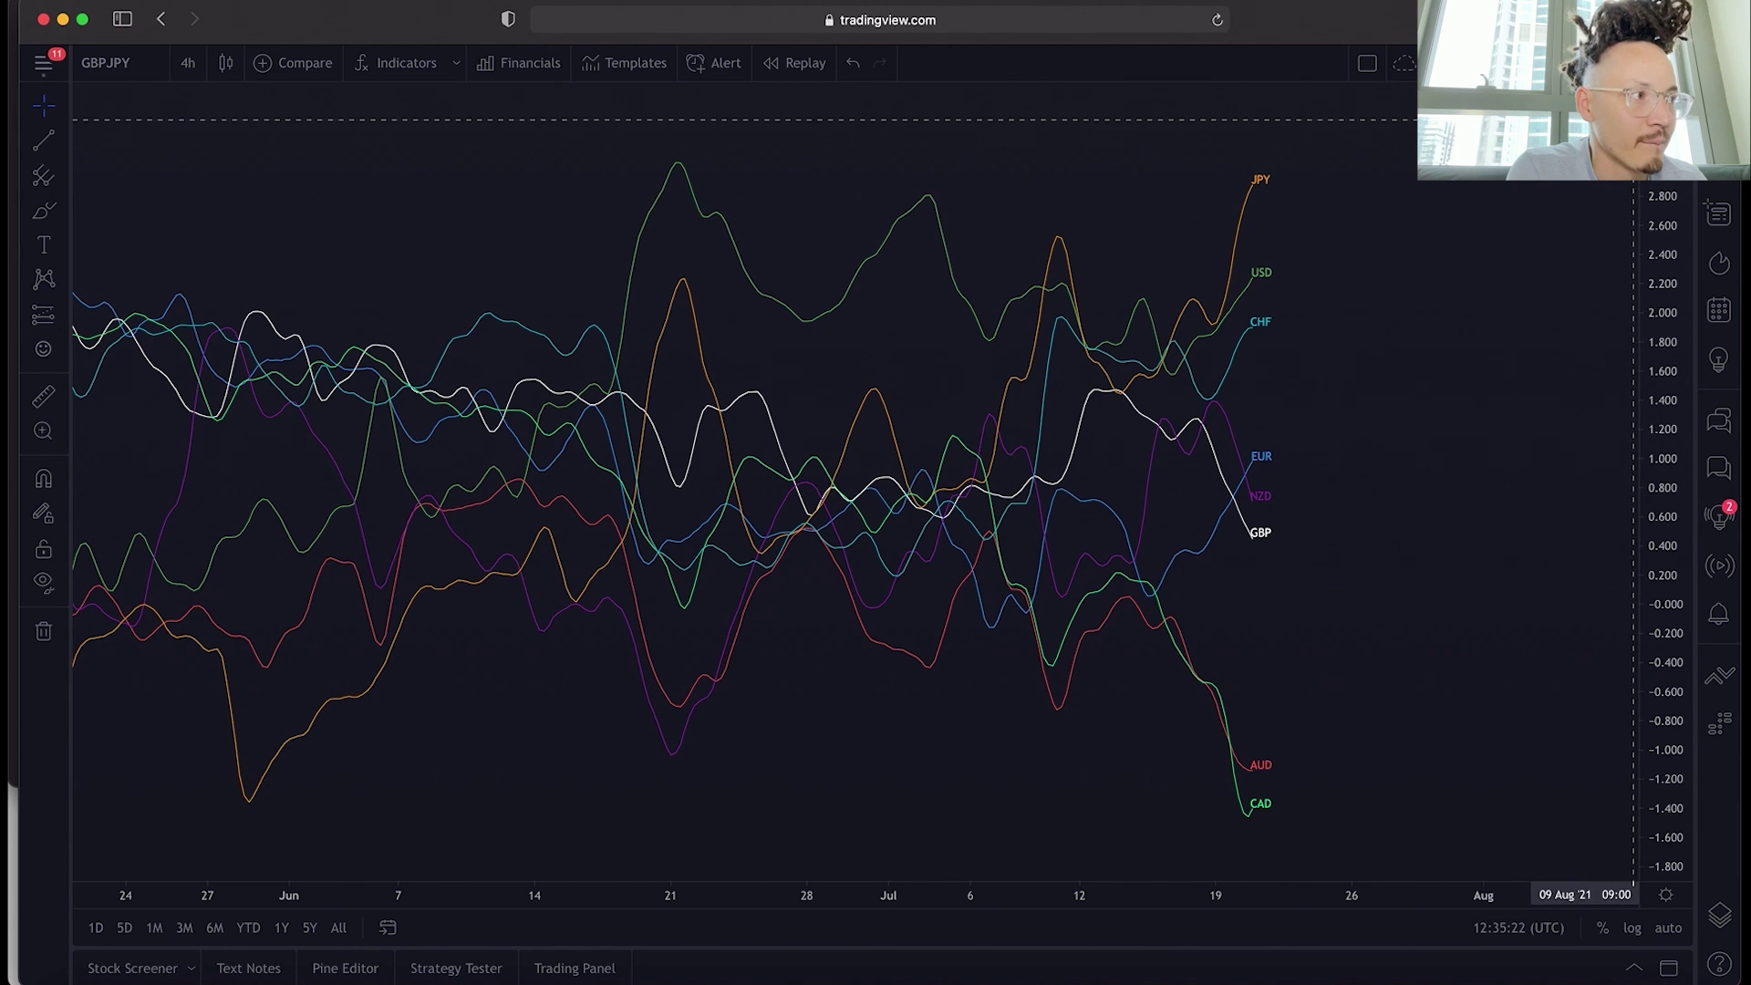
- Restore the GBPJPY 4h chart above the indicator pane and scroll to the latest bars
double_click(1615, 675)
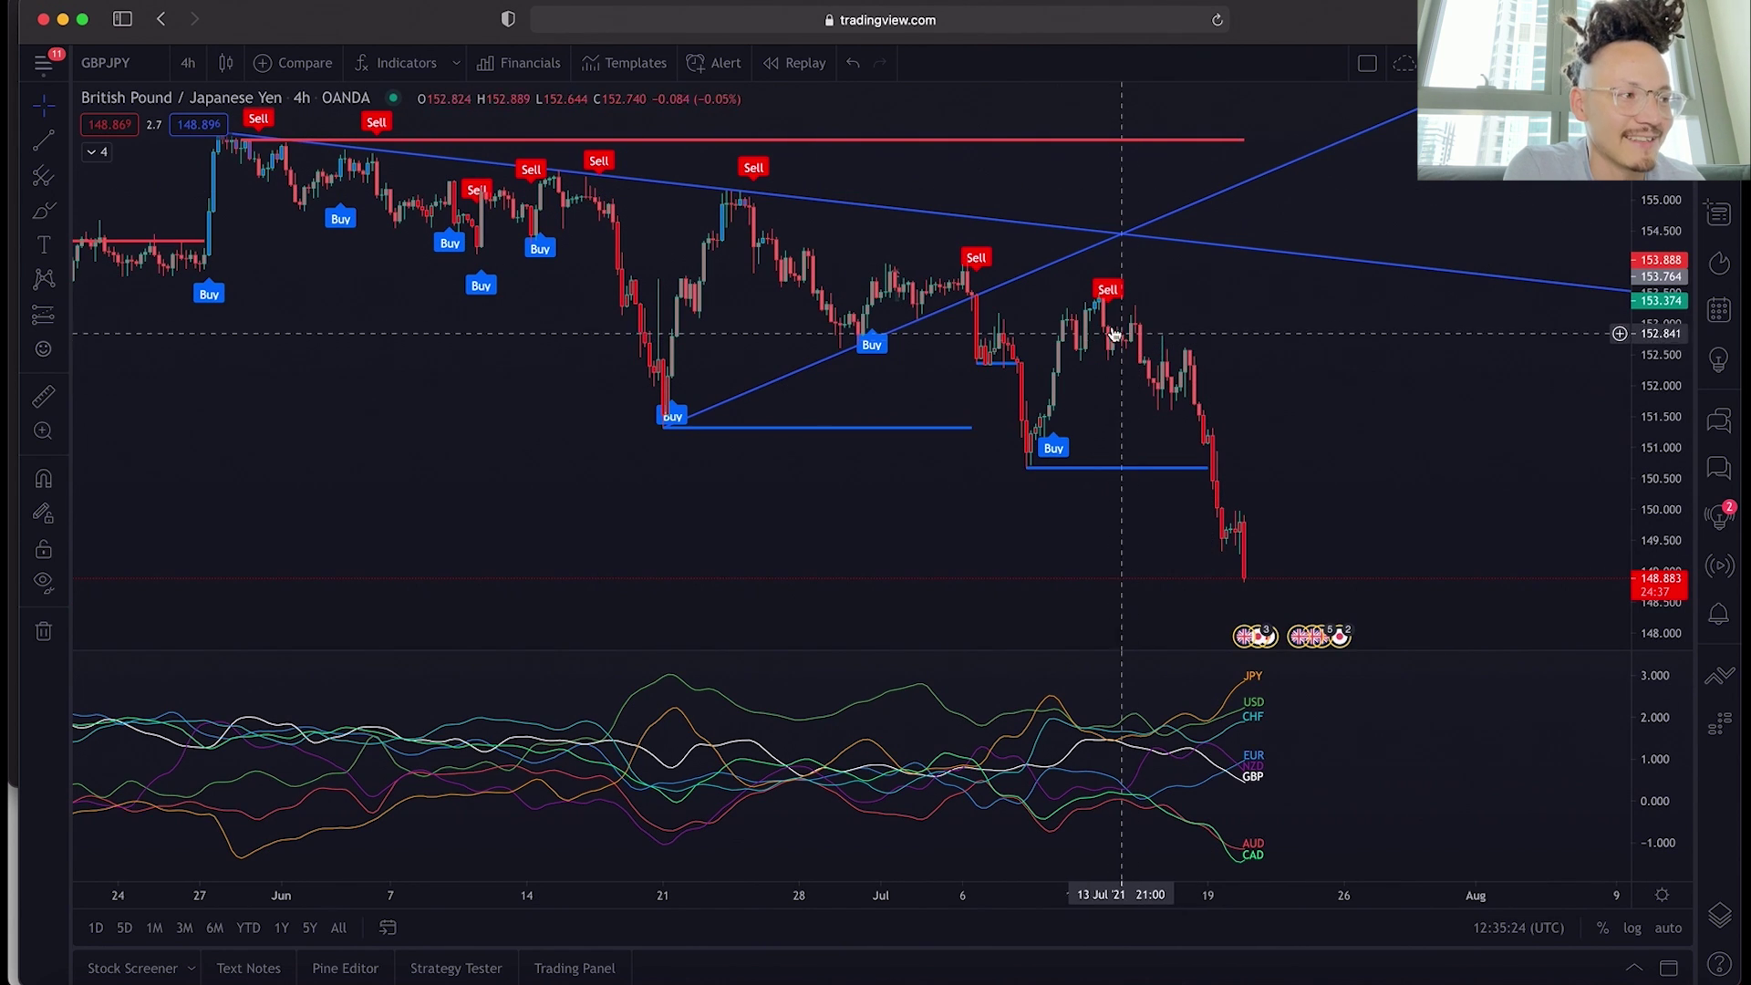
scroll(1099, 306, "right", 2)
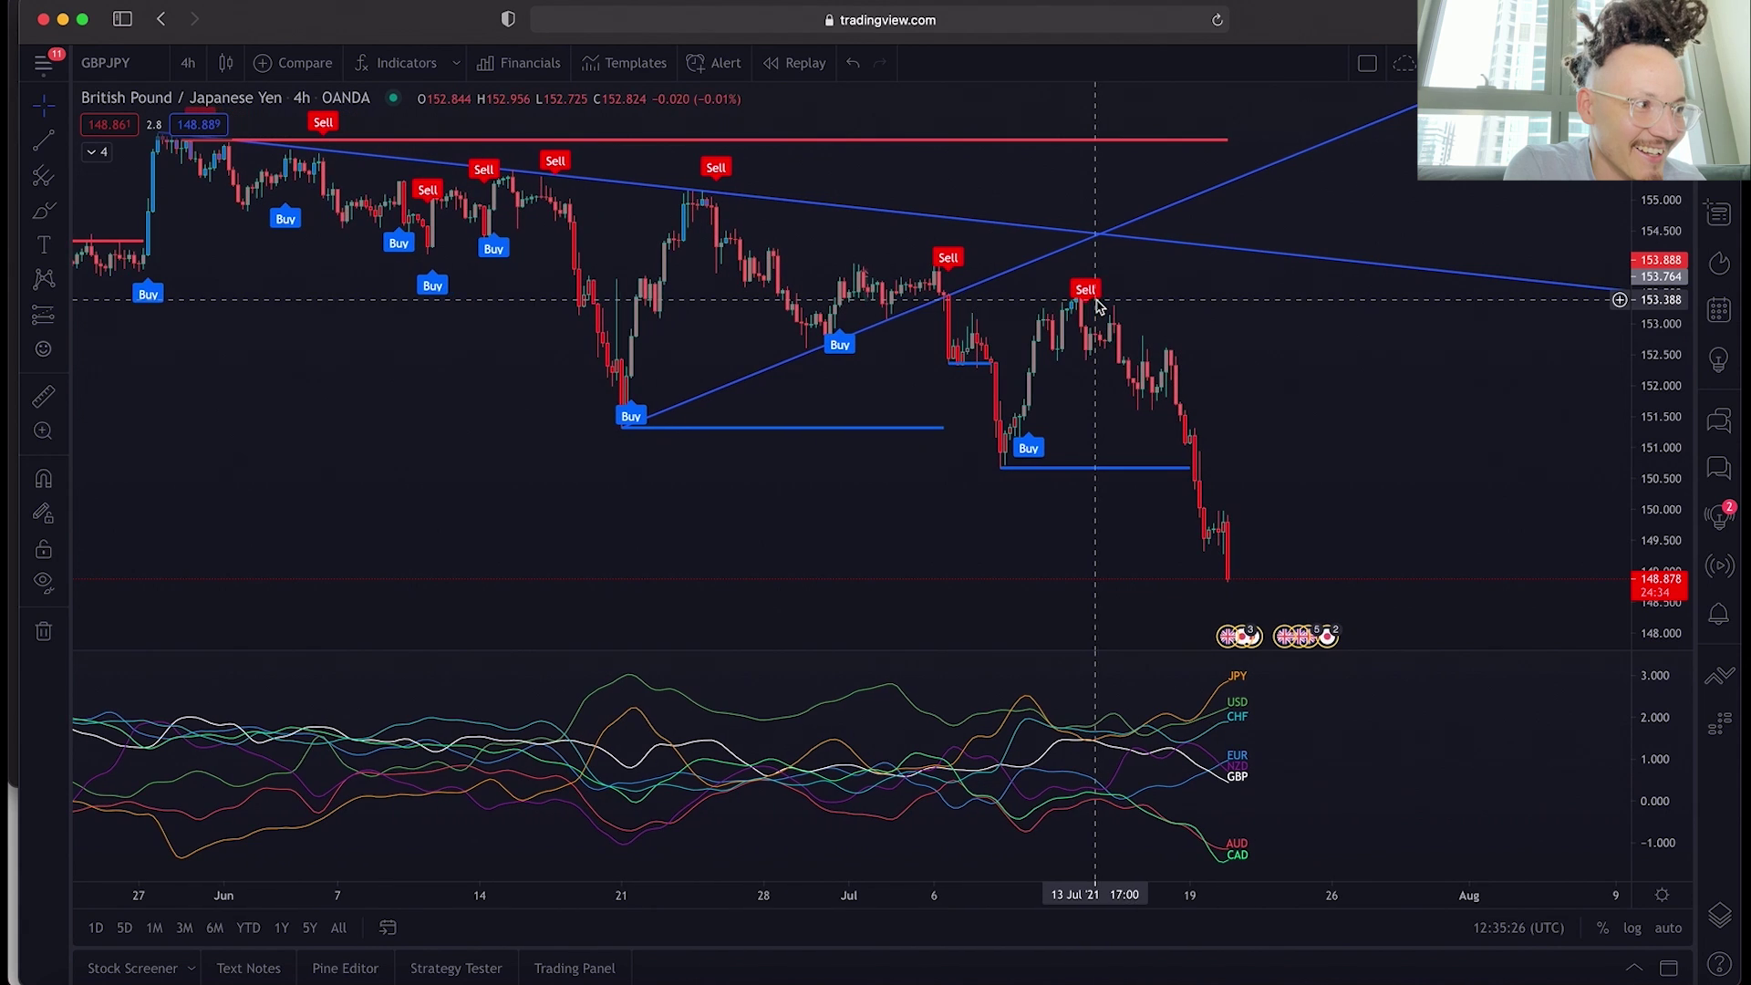
scroll(1214, 541, "left", 1)
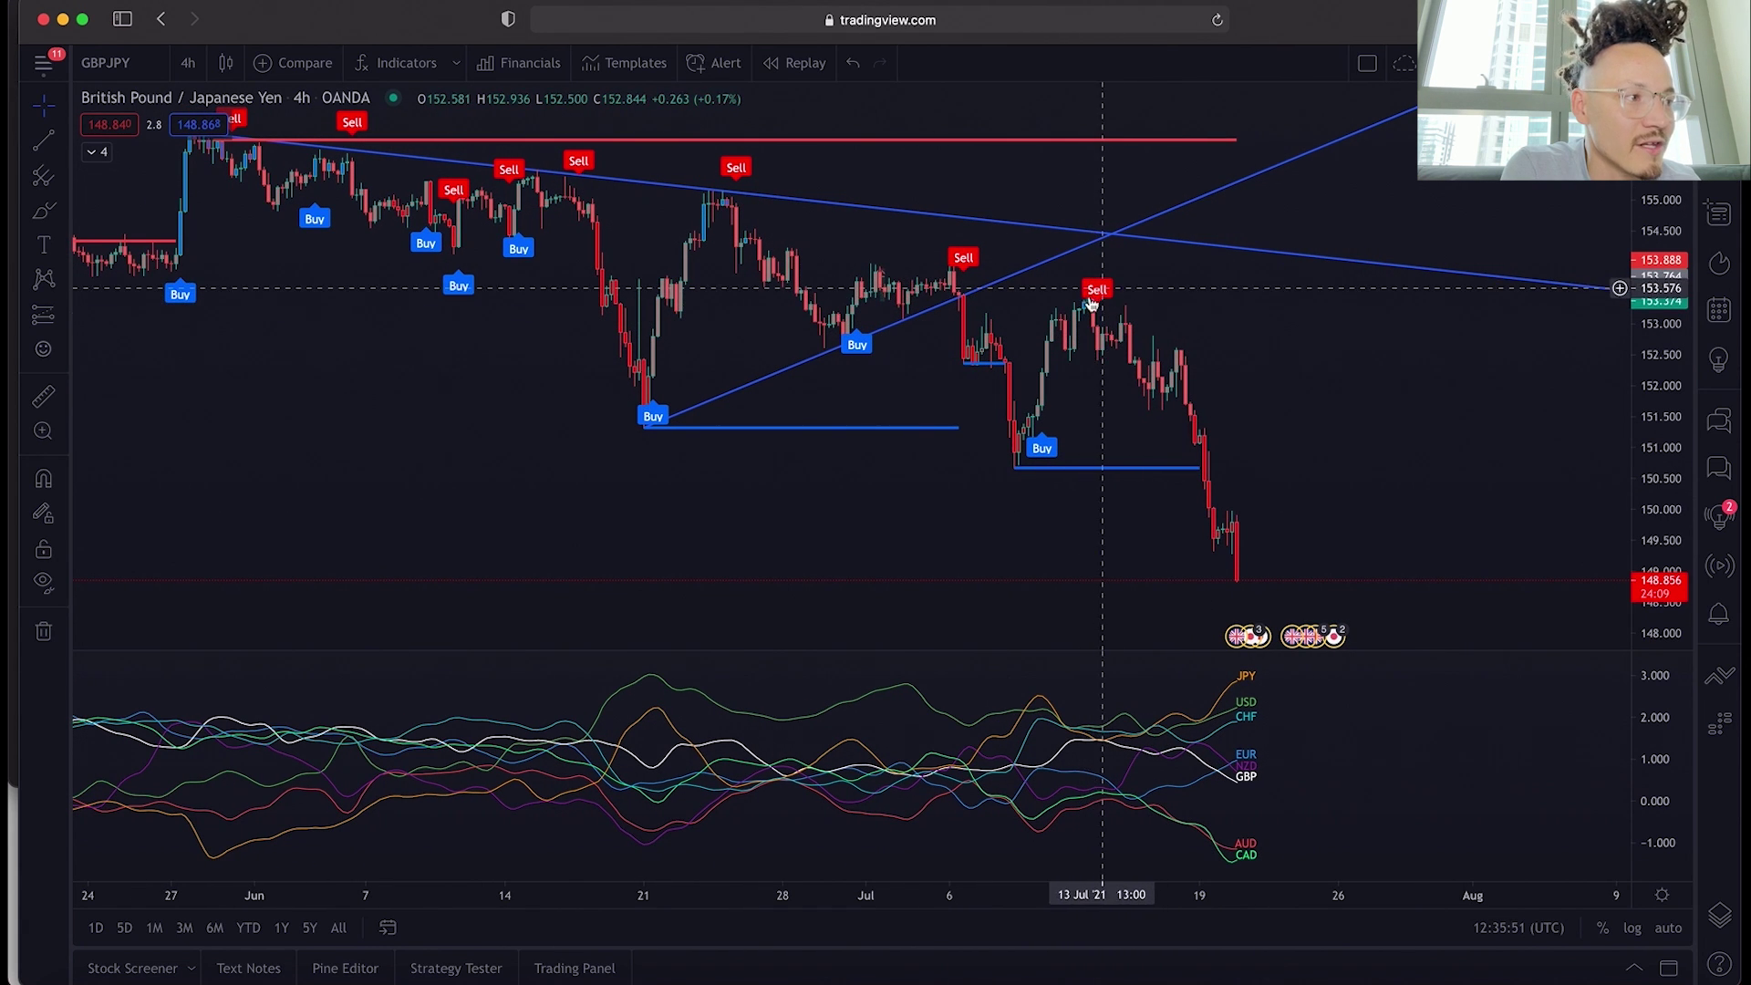
scroll(1109, 323, "right", 1)
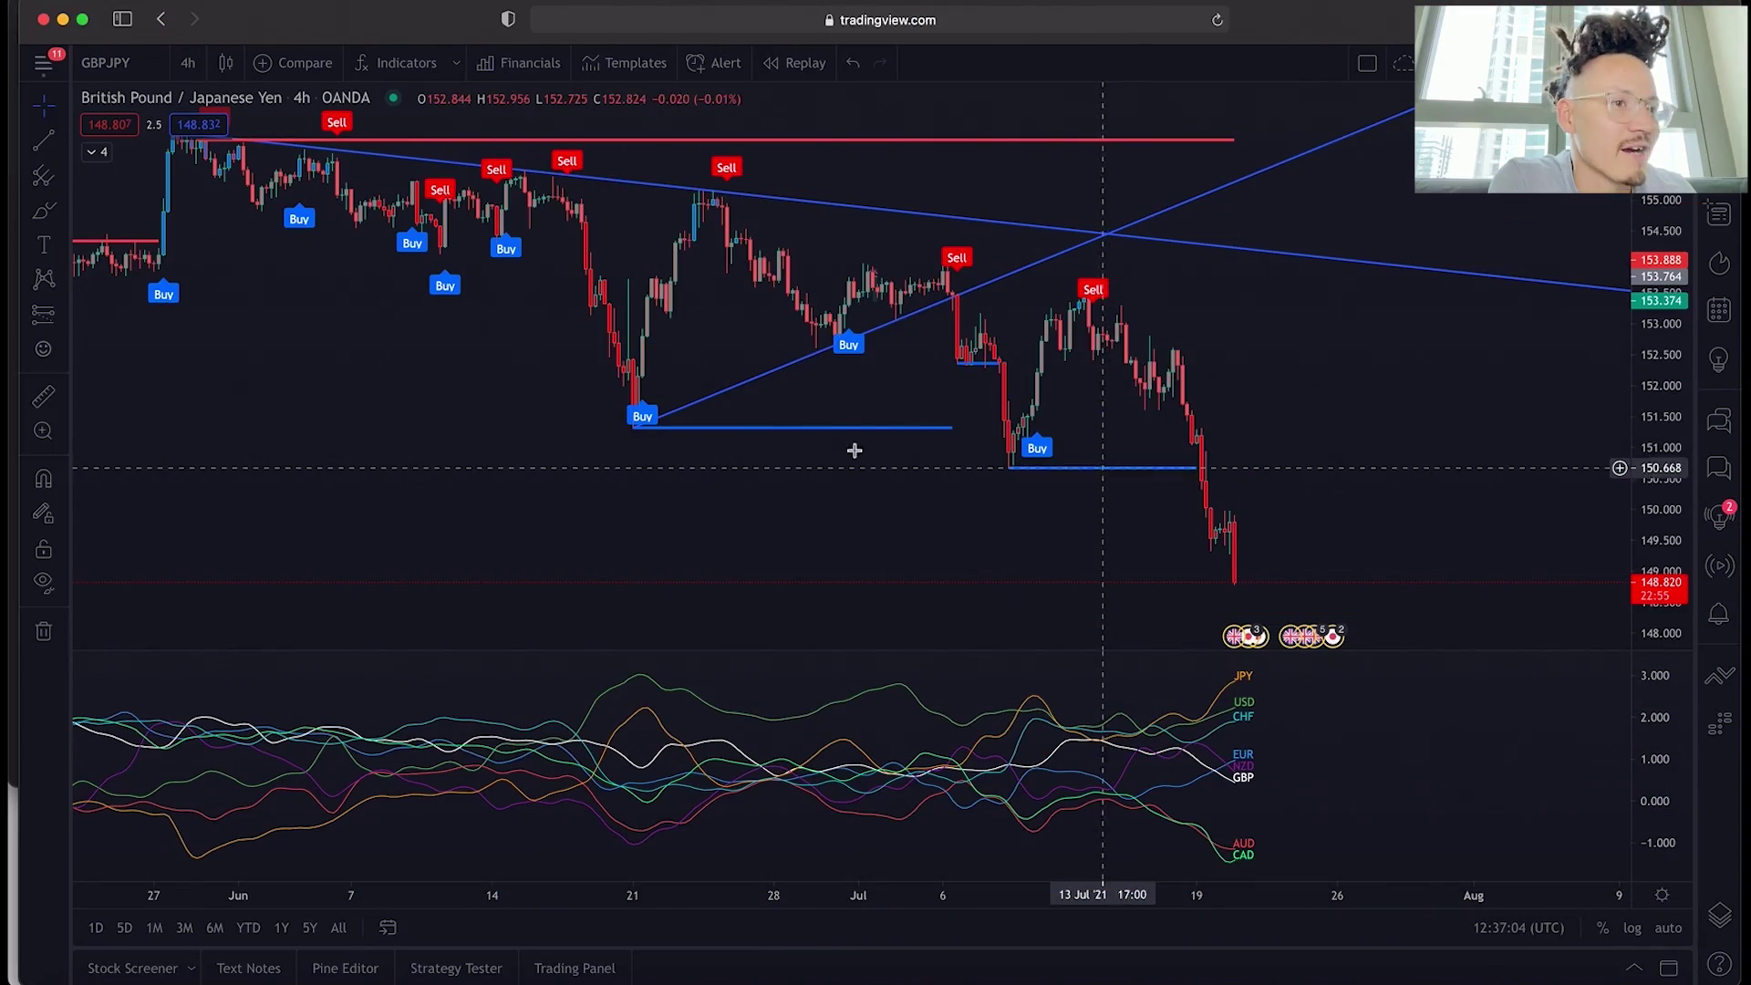
- Place a short position at the mid-July Sell bar with target about 150.82 and stop about 154.31
left_click(43, 314)
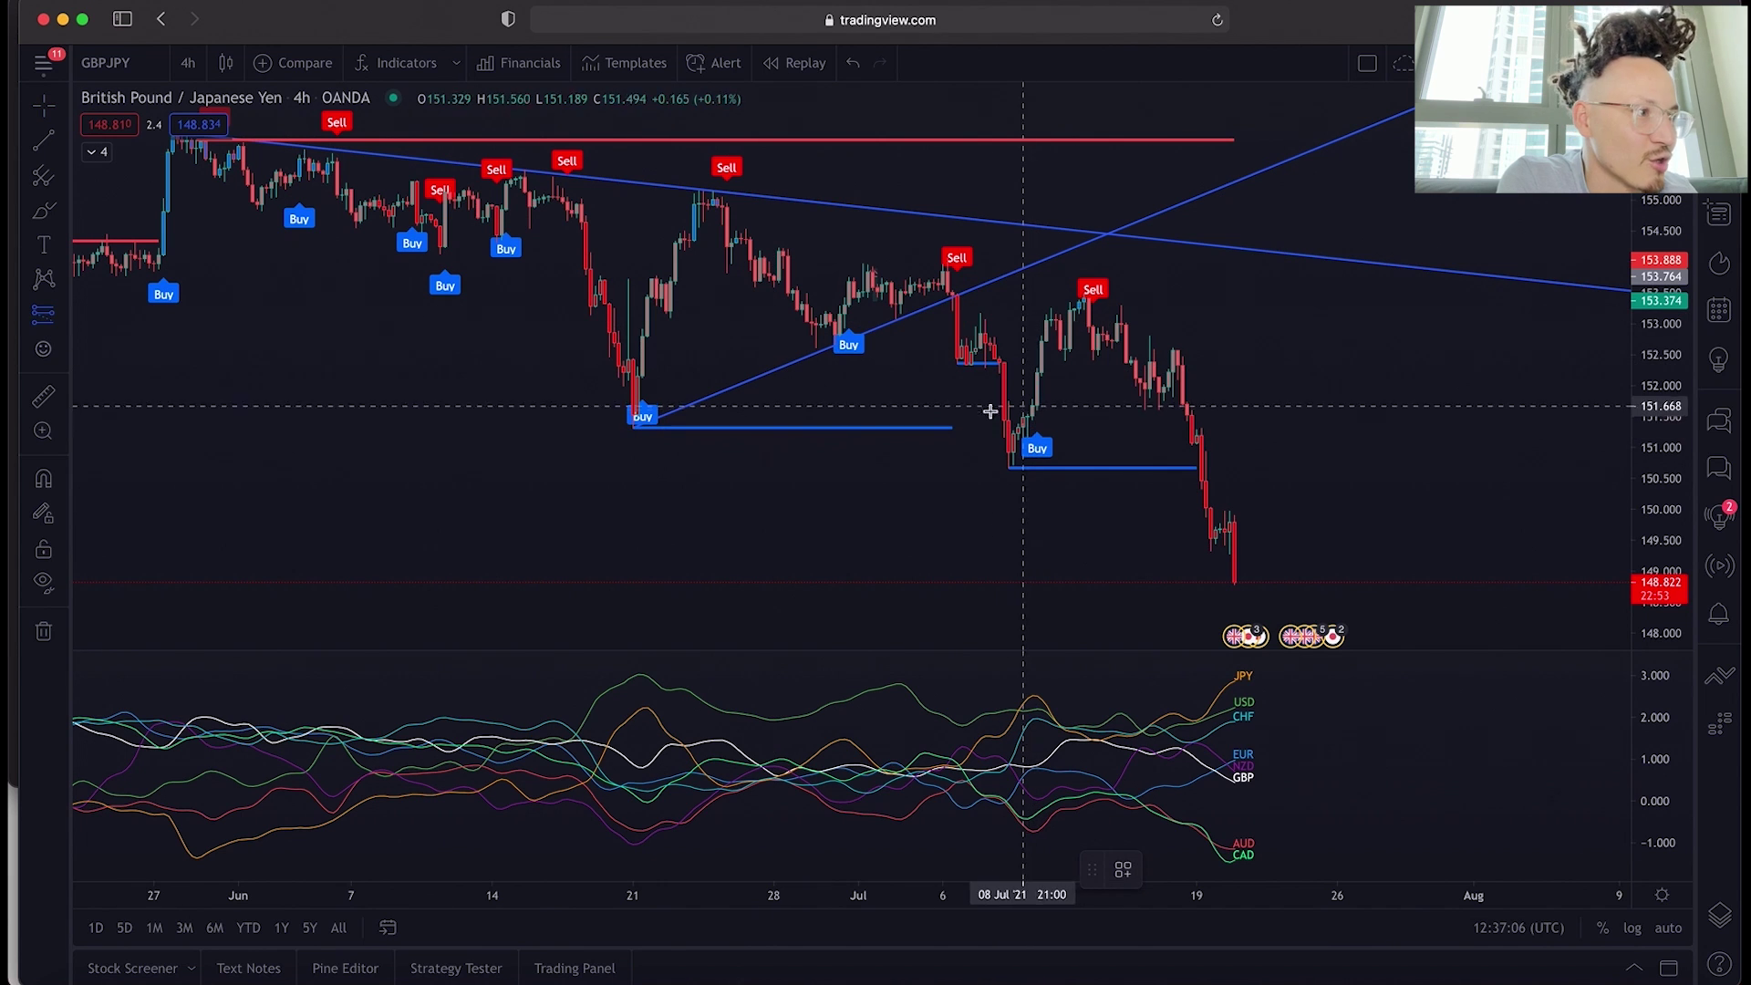
left_click(1093, 312)
left_click_drag(1100, 419, 1099, 463)
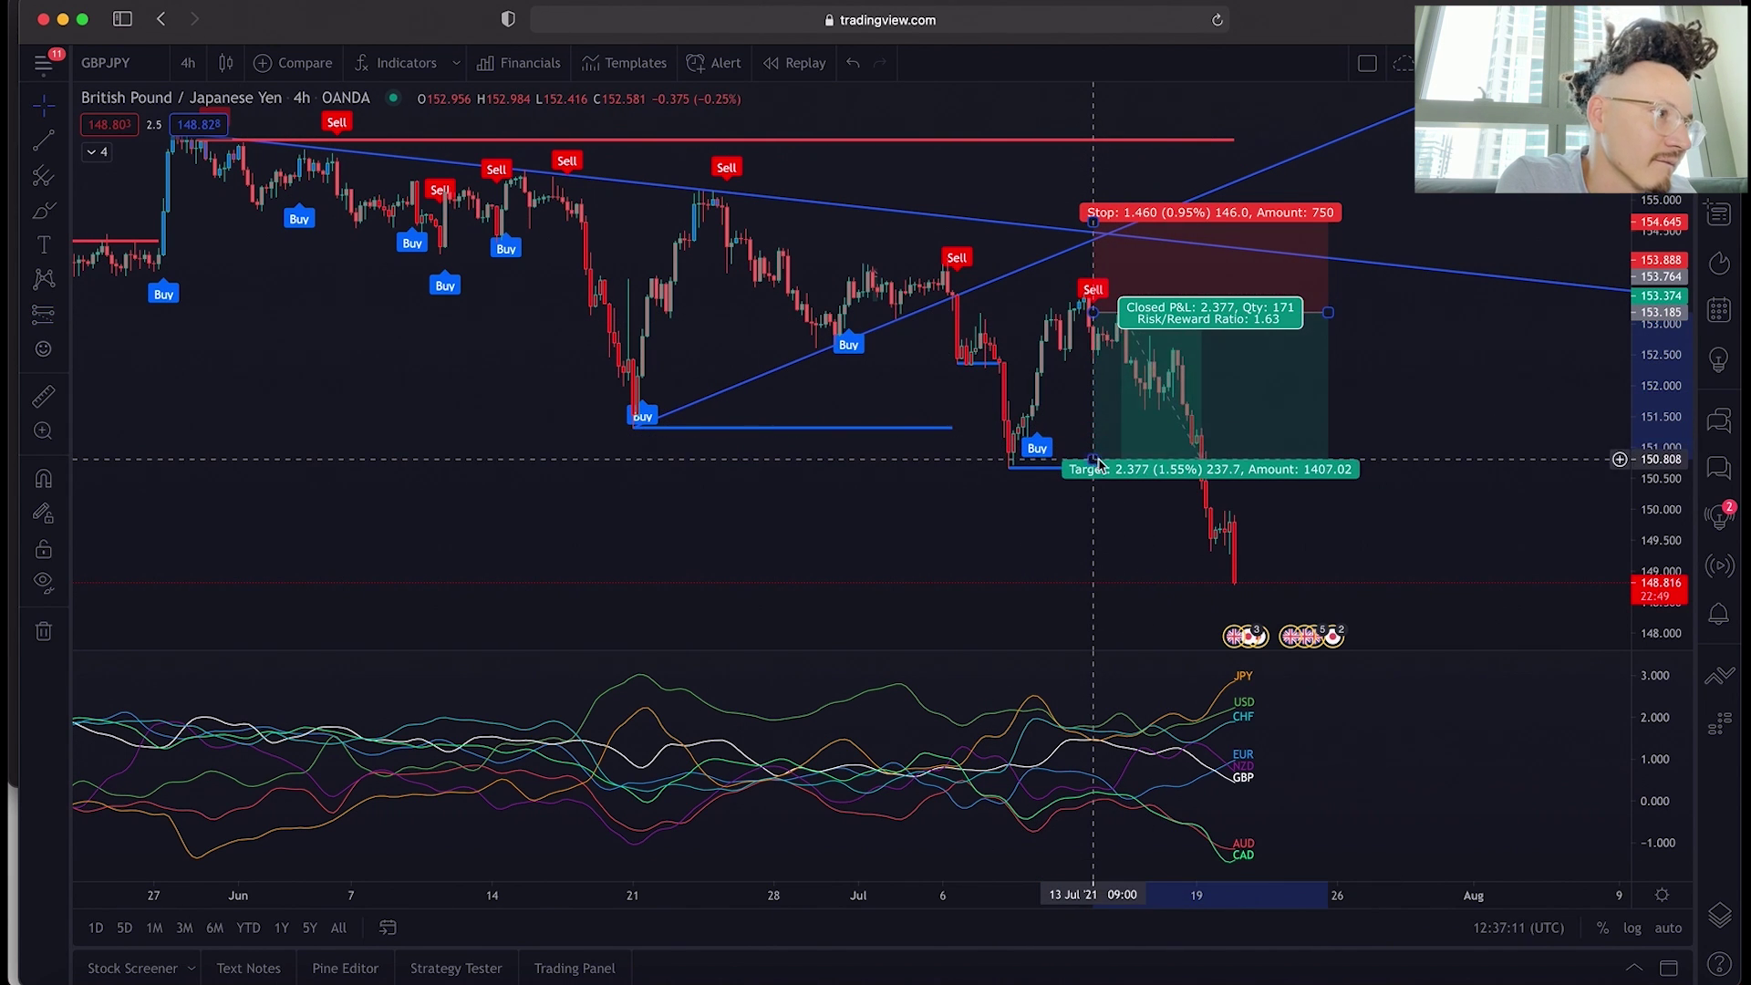
left_click_drag(1093, 221, 1098, 239)
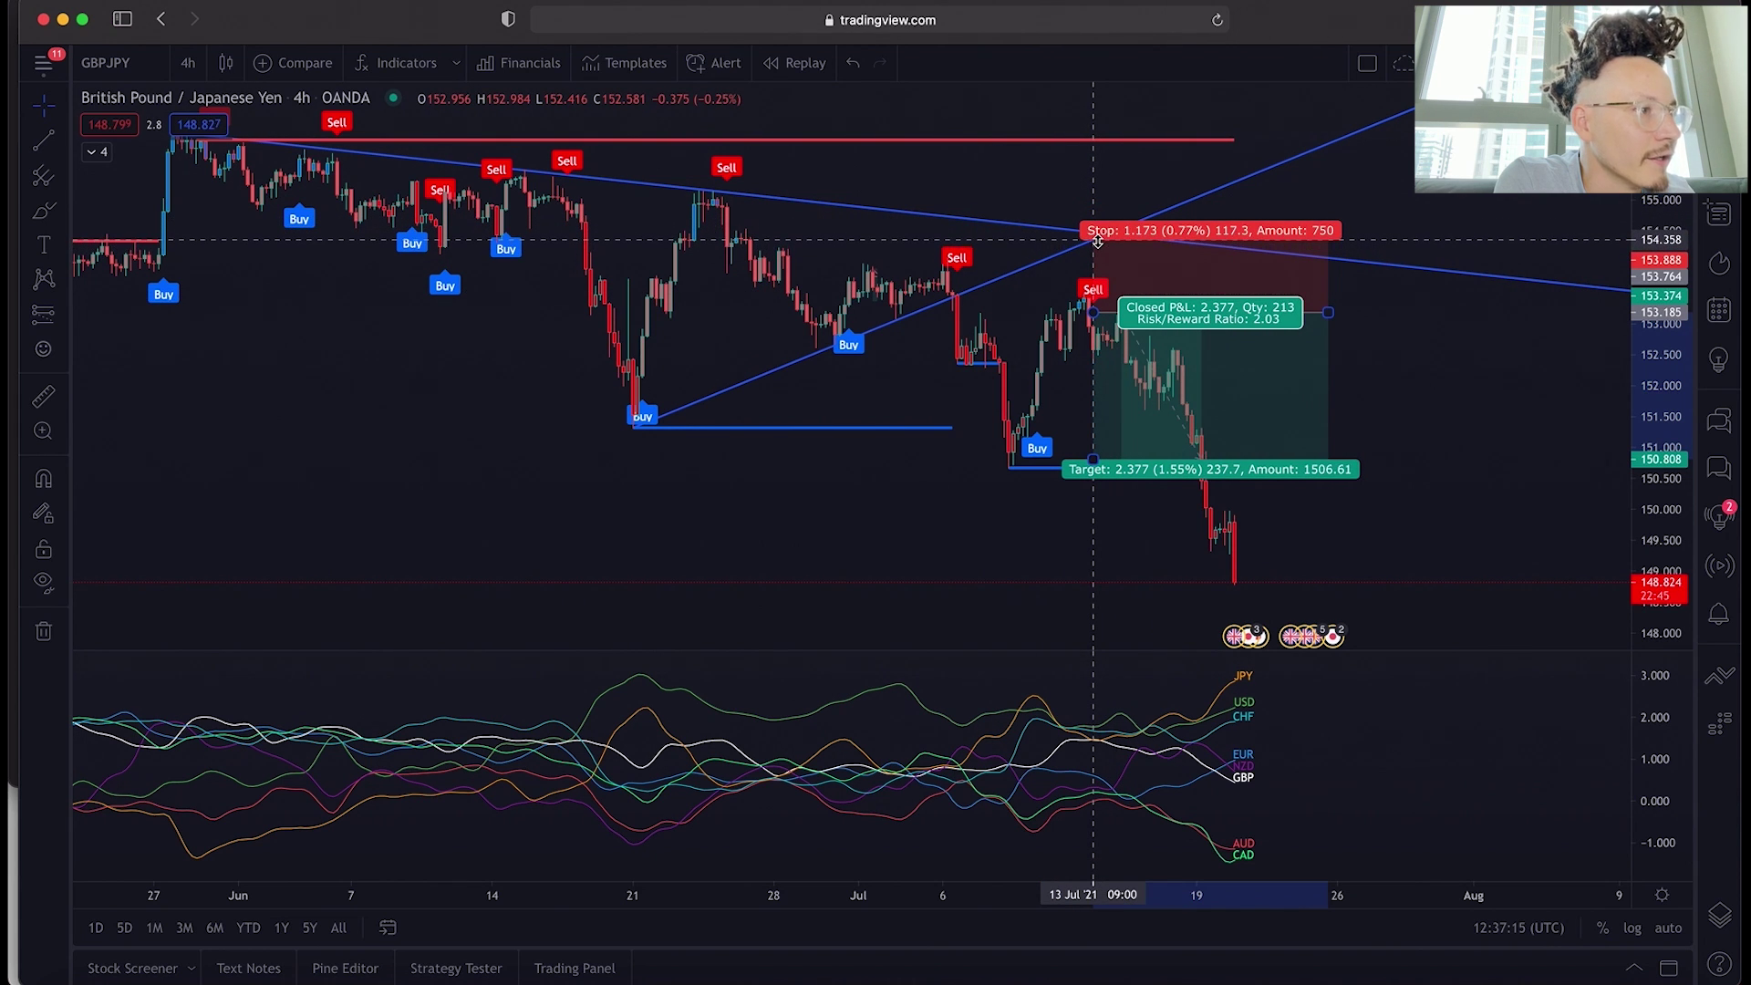
- Delete the short-position drawing and maximize the currency-strength pane
left_click(1291, 444)
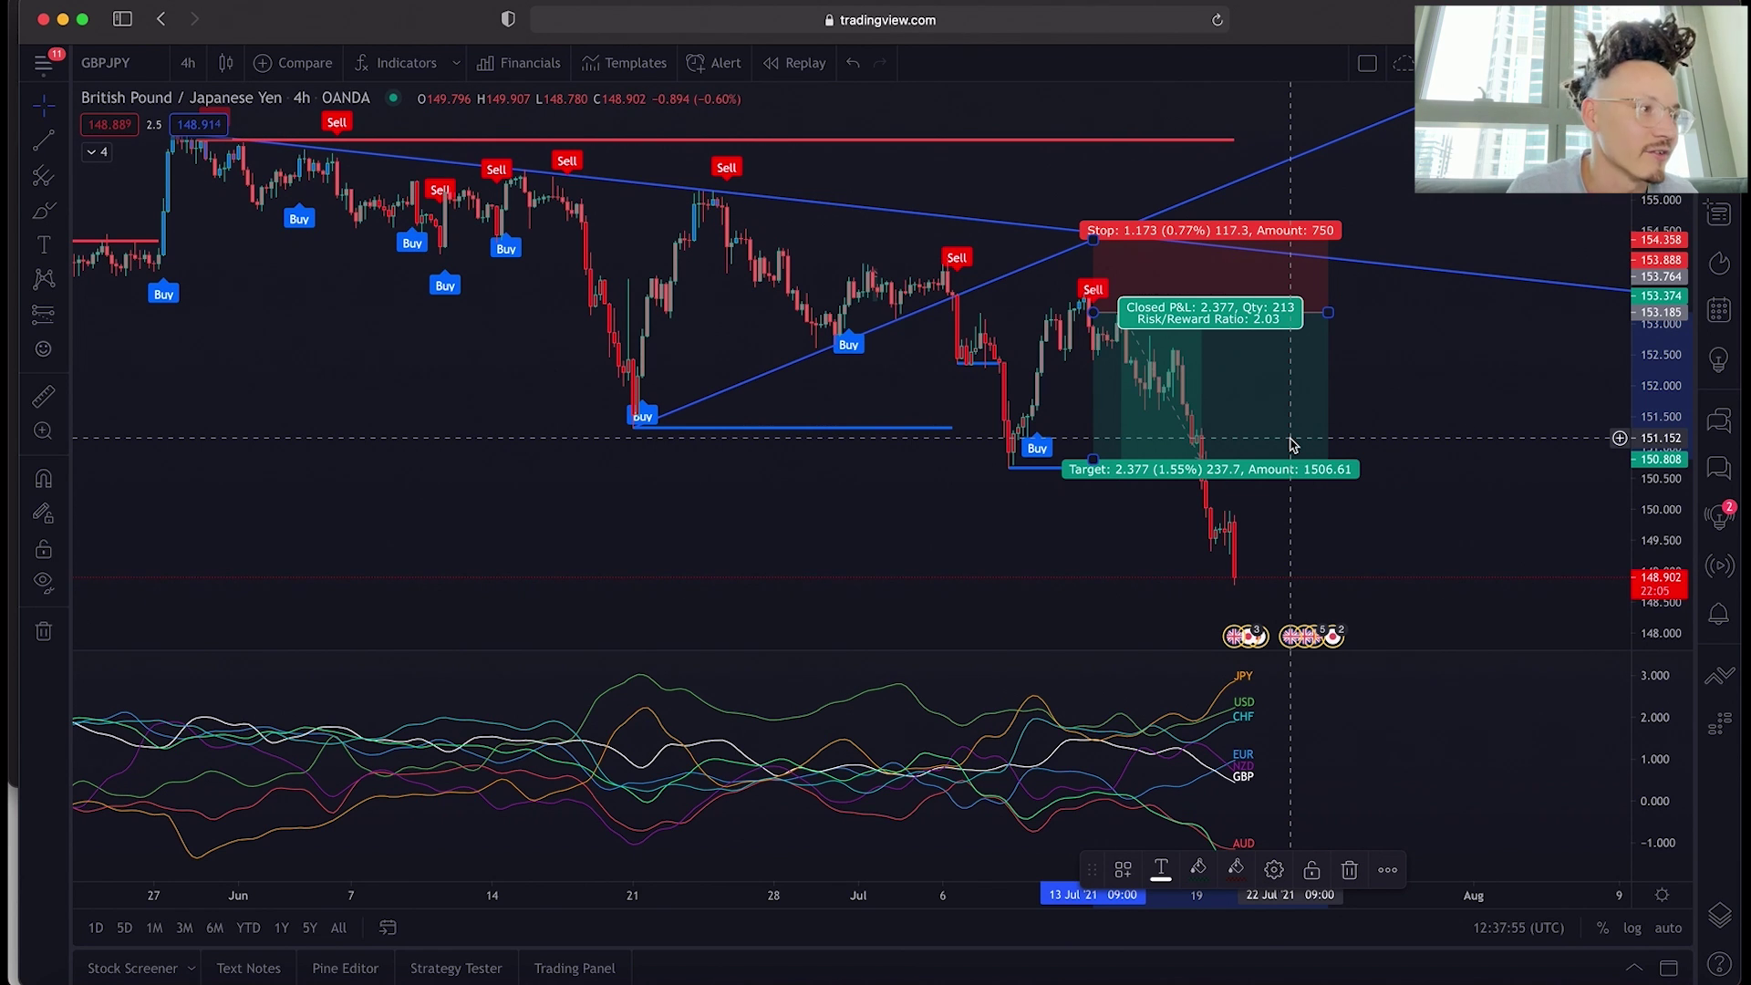
key("Delete")
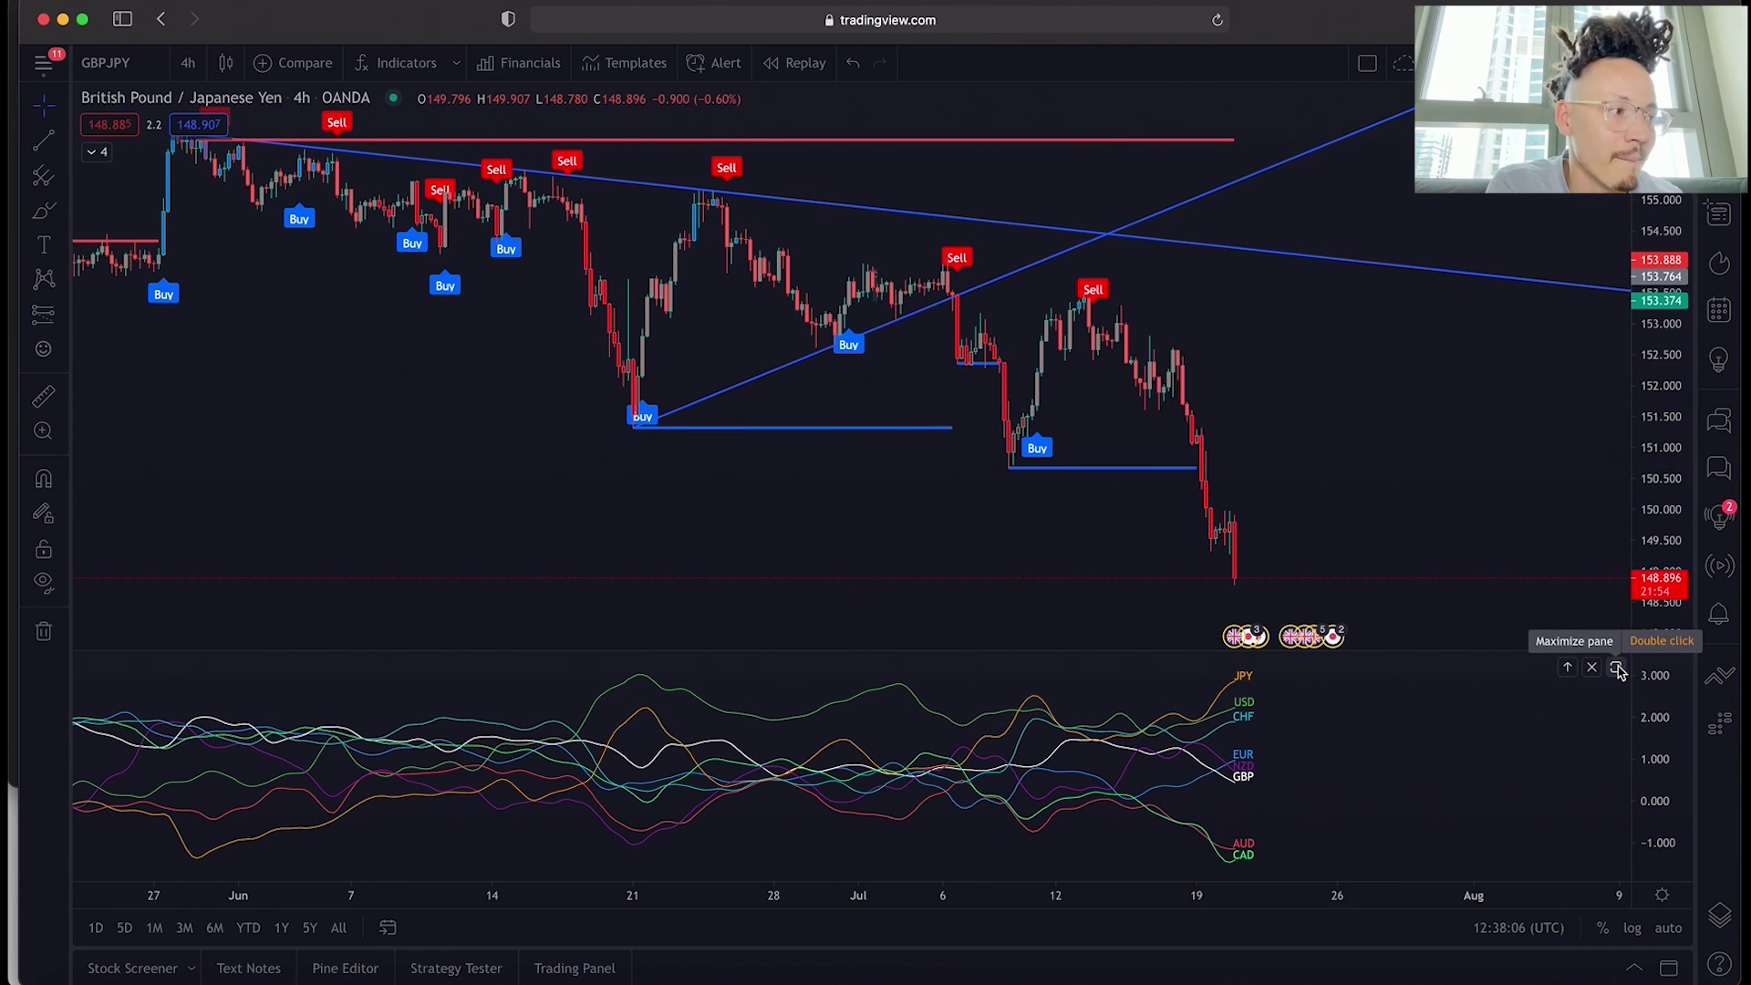
left_click(1617, 669)
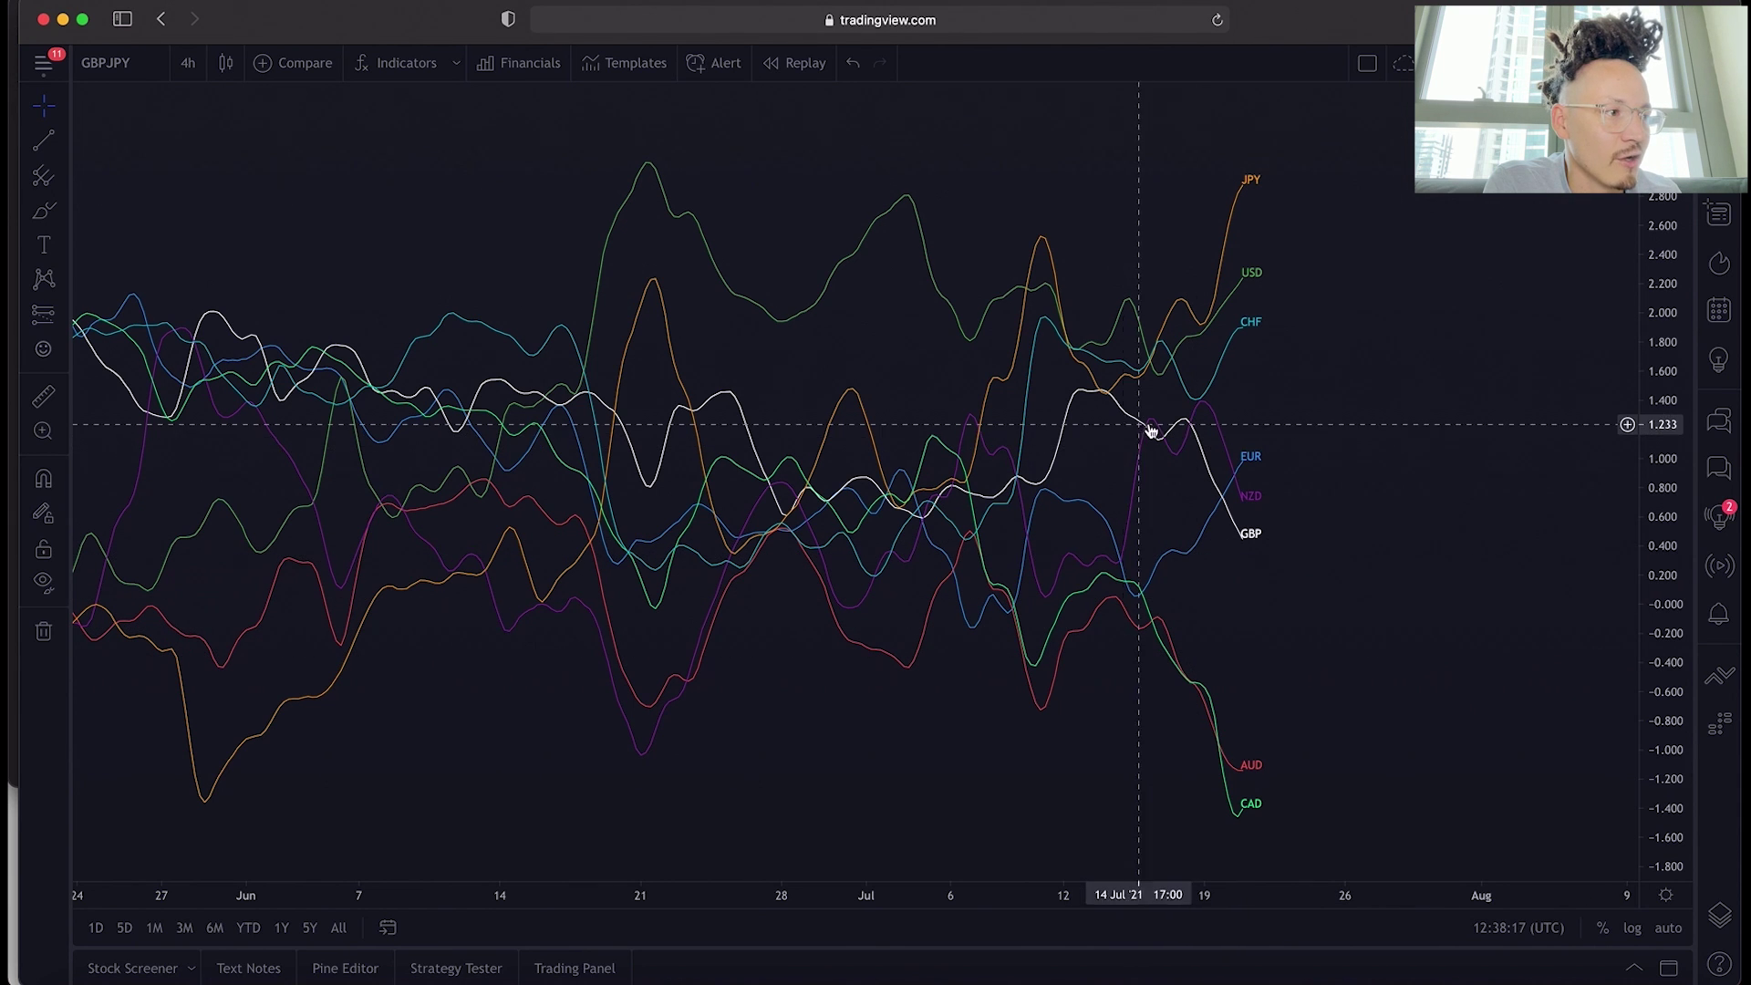
- Open the Currency Strength Indicator settings, review the Style tab and JPY plot types, then return to Inputs
right_click(1102, 391)
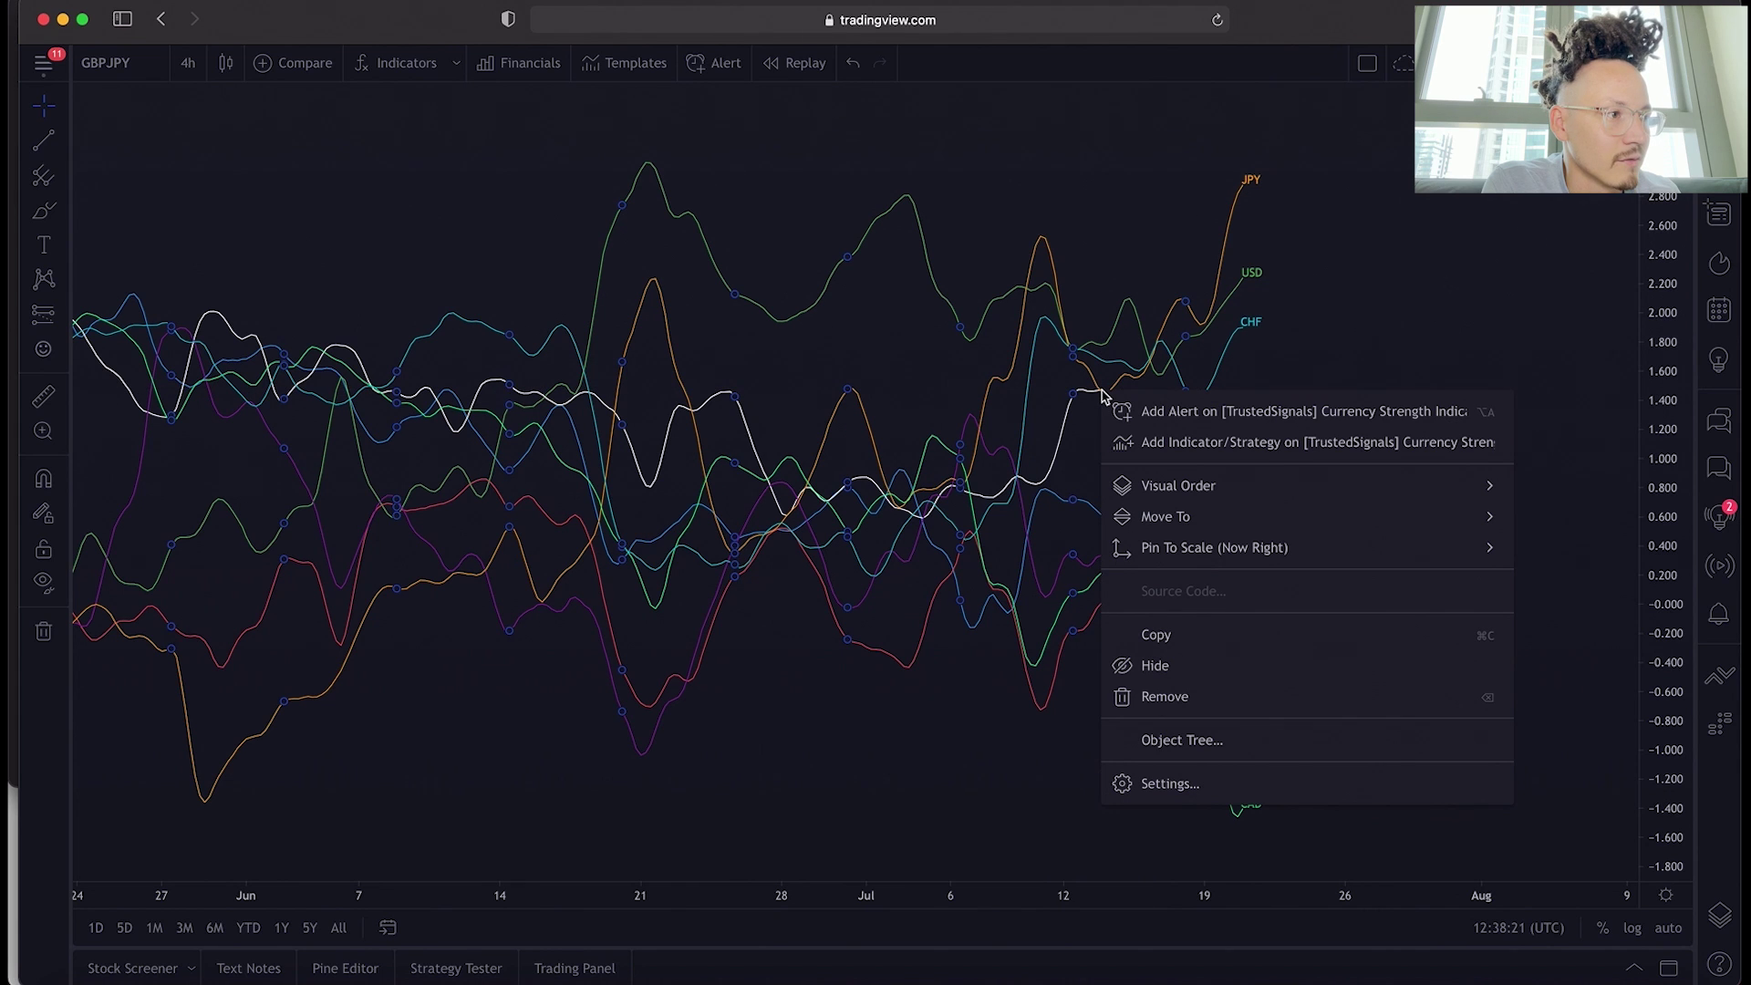
left_click(1182, 786)
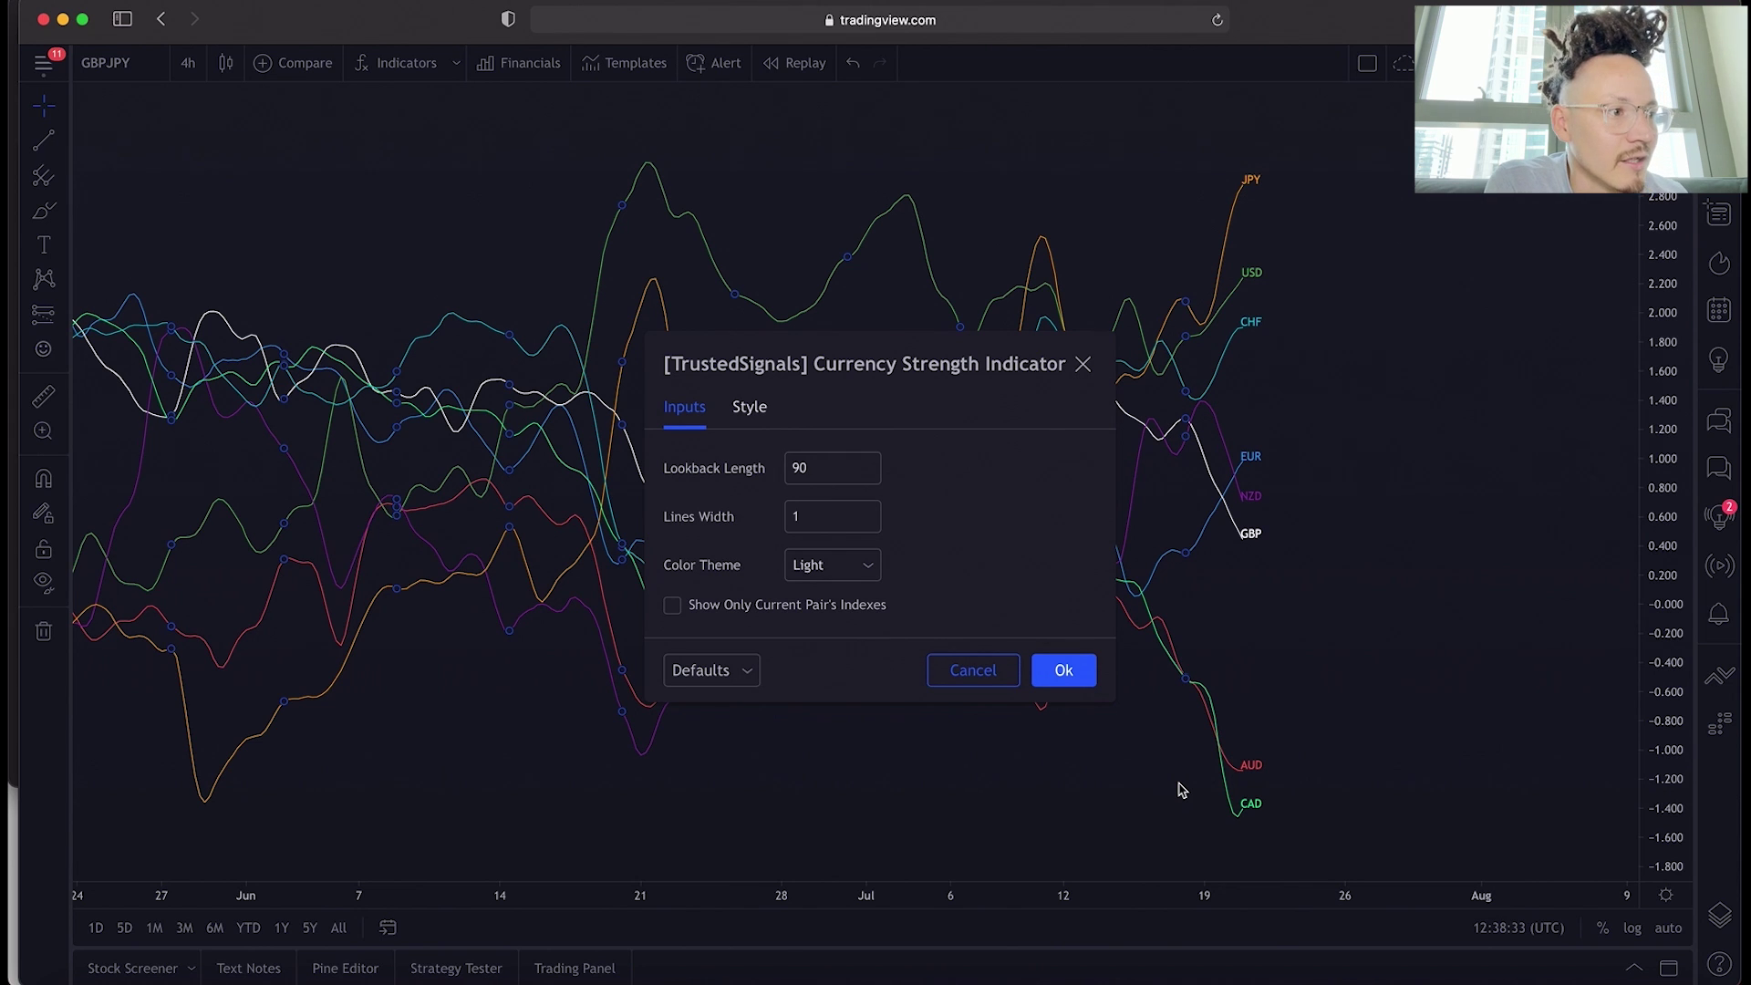
left_click(749, 408)
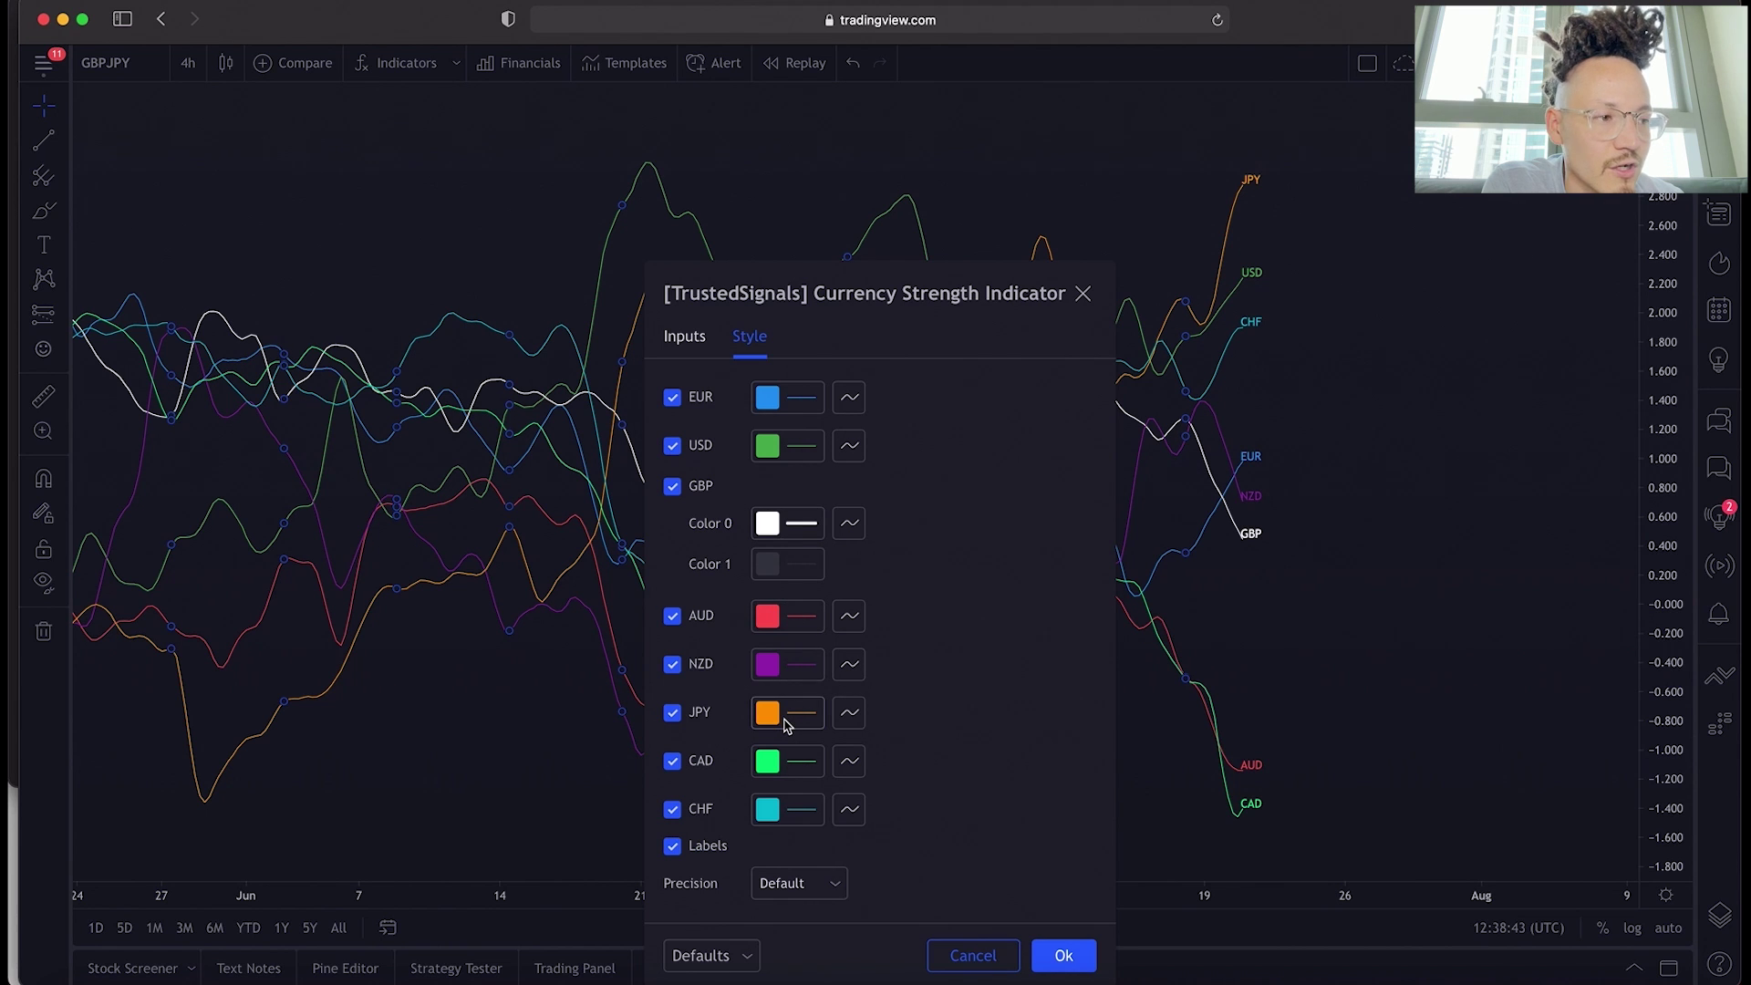
left_click(857, 719)
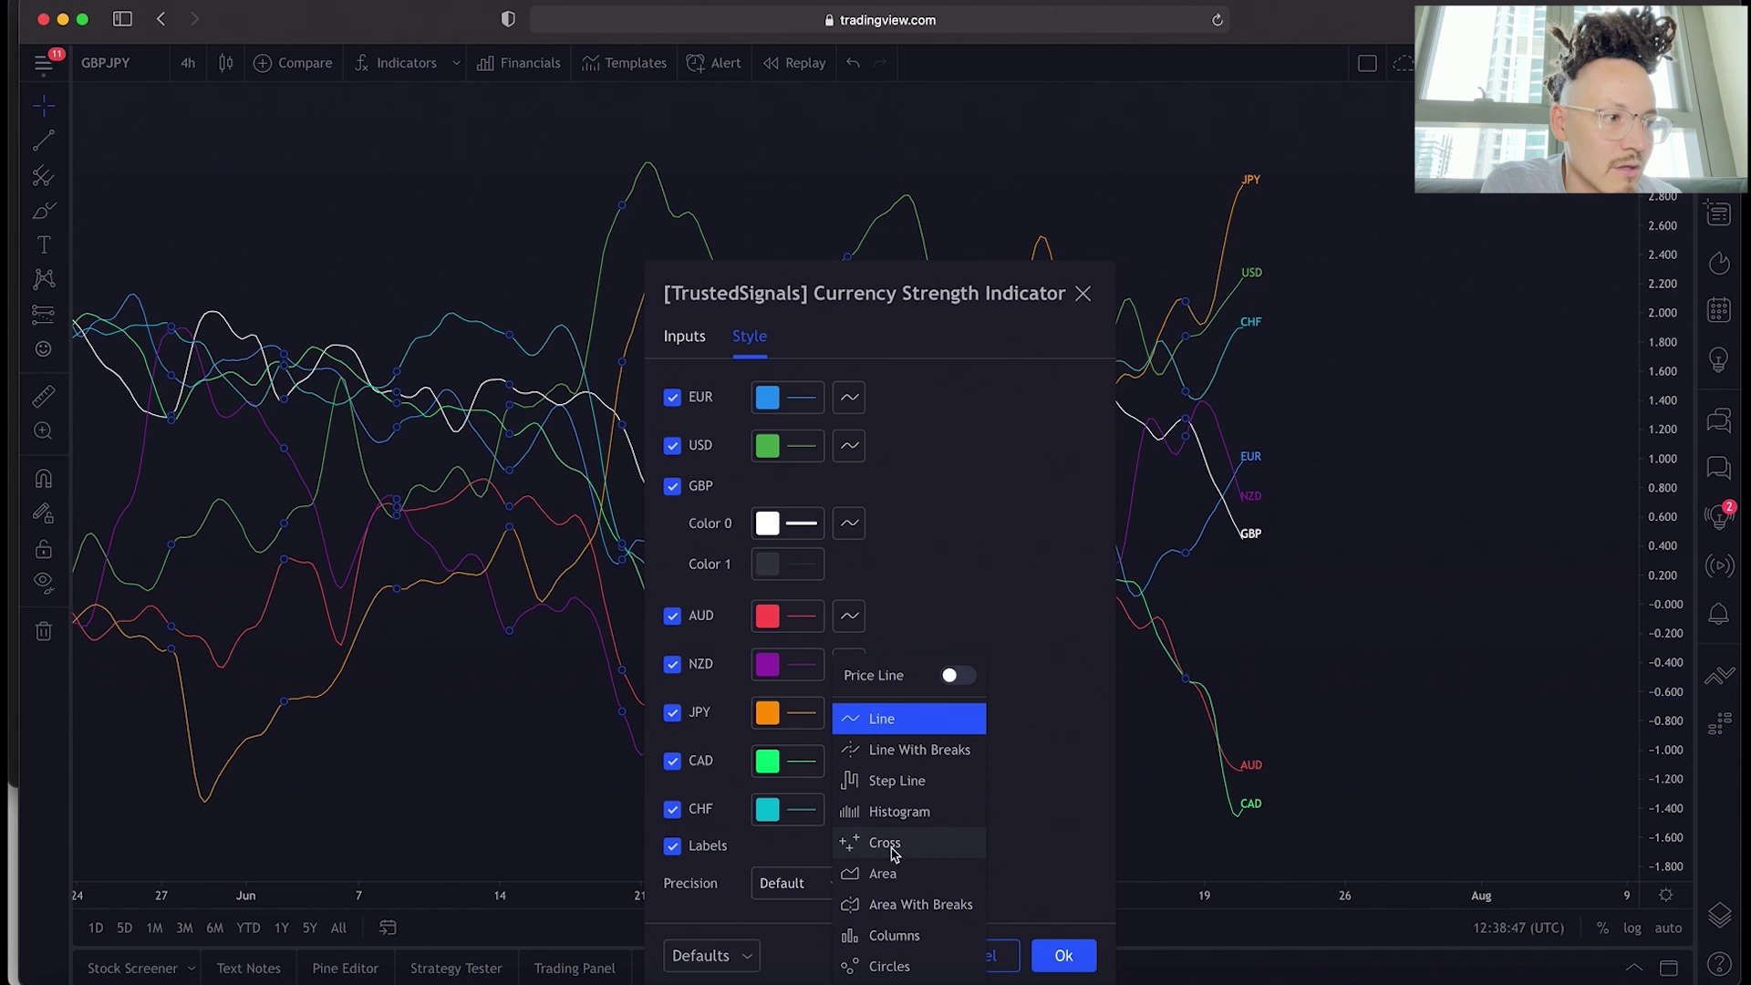
left_click(927, 591)
left_click(689, 349)
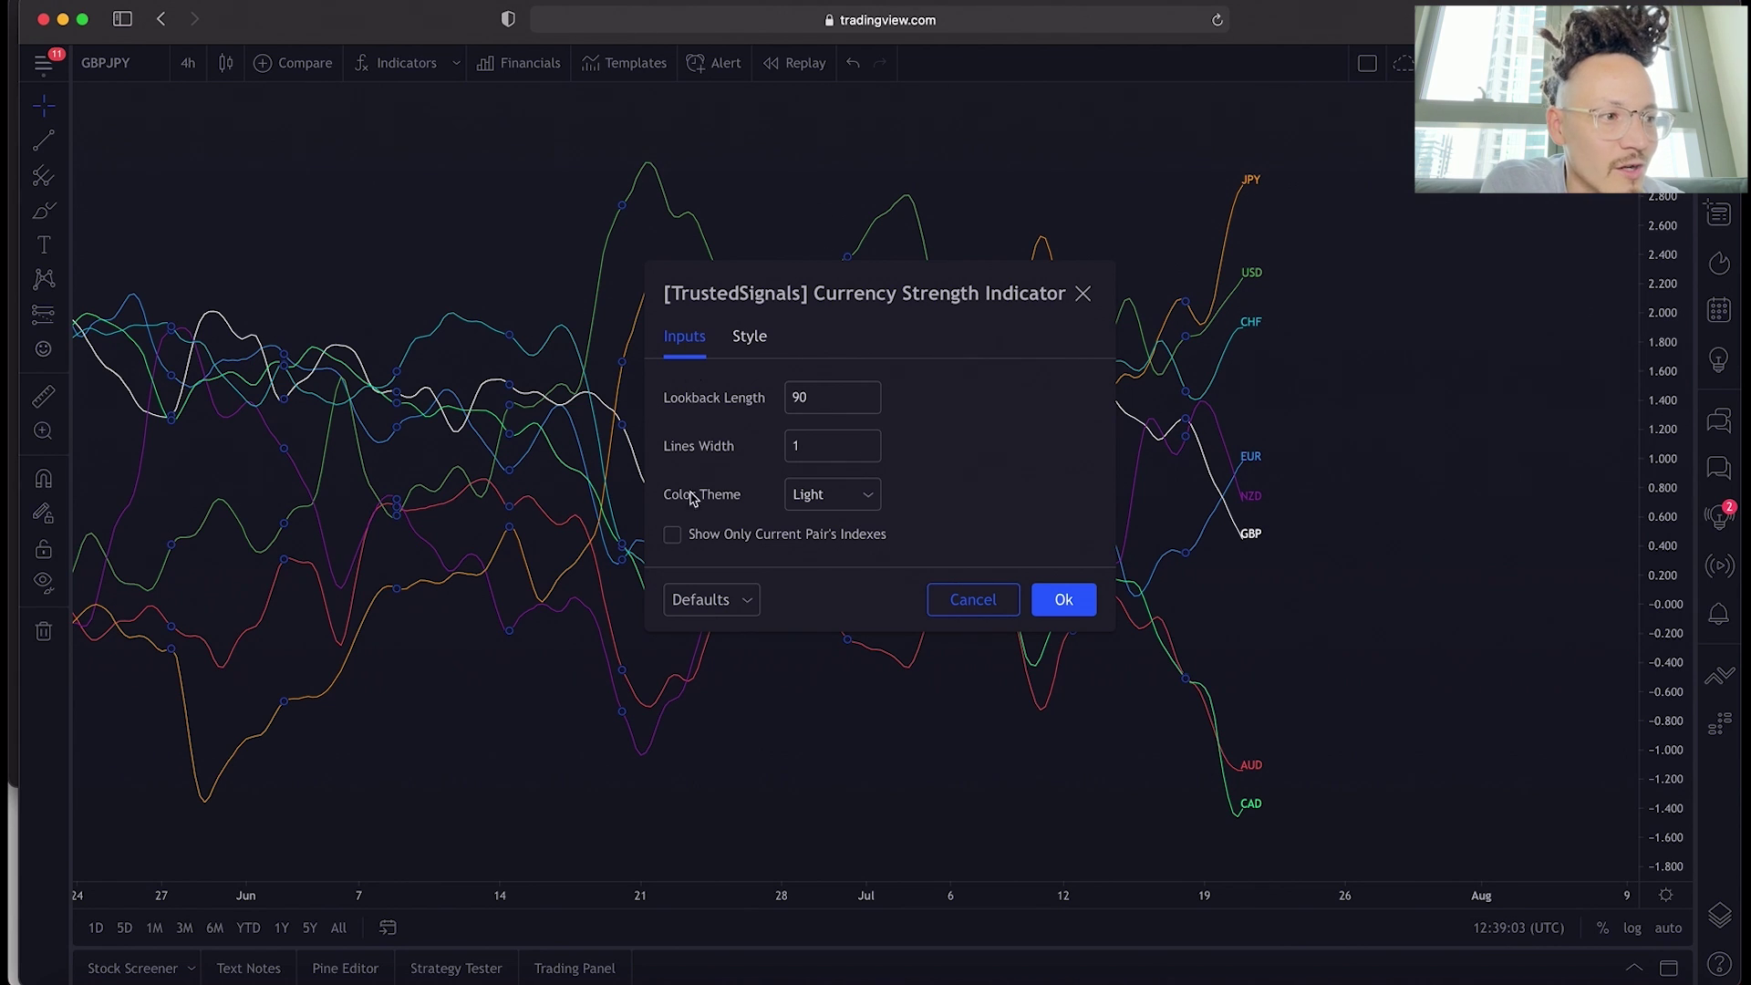
- Enable Show Only Current Pair's Indexes so only GBP and JPY lines plot
left_click(673, 540)
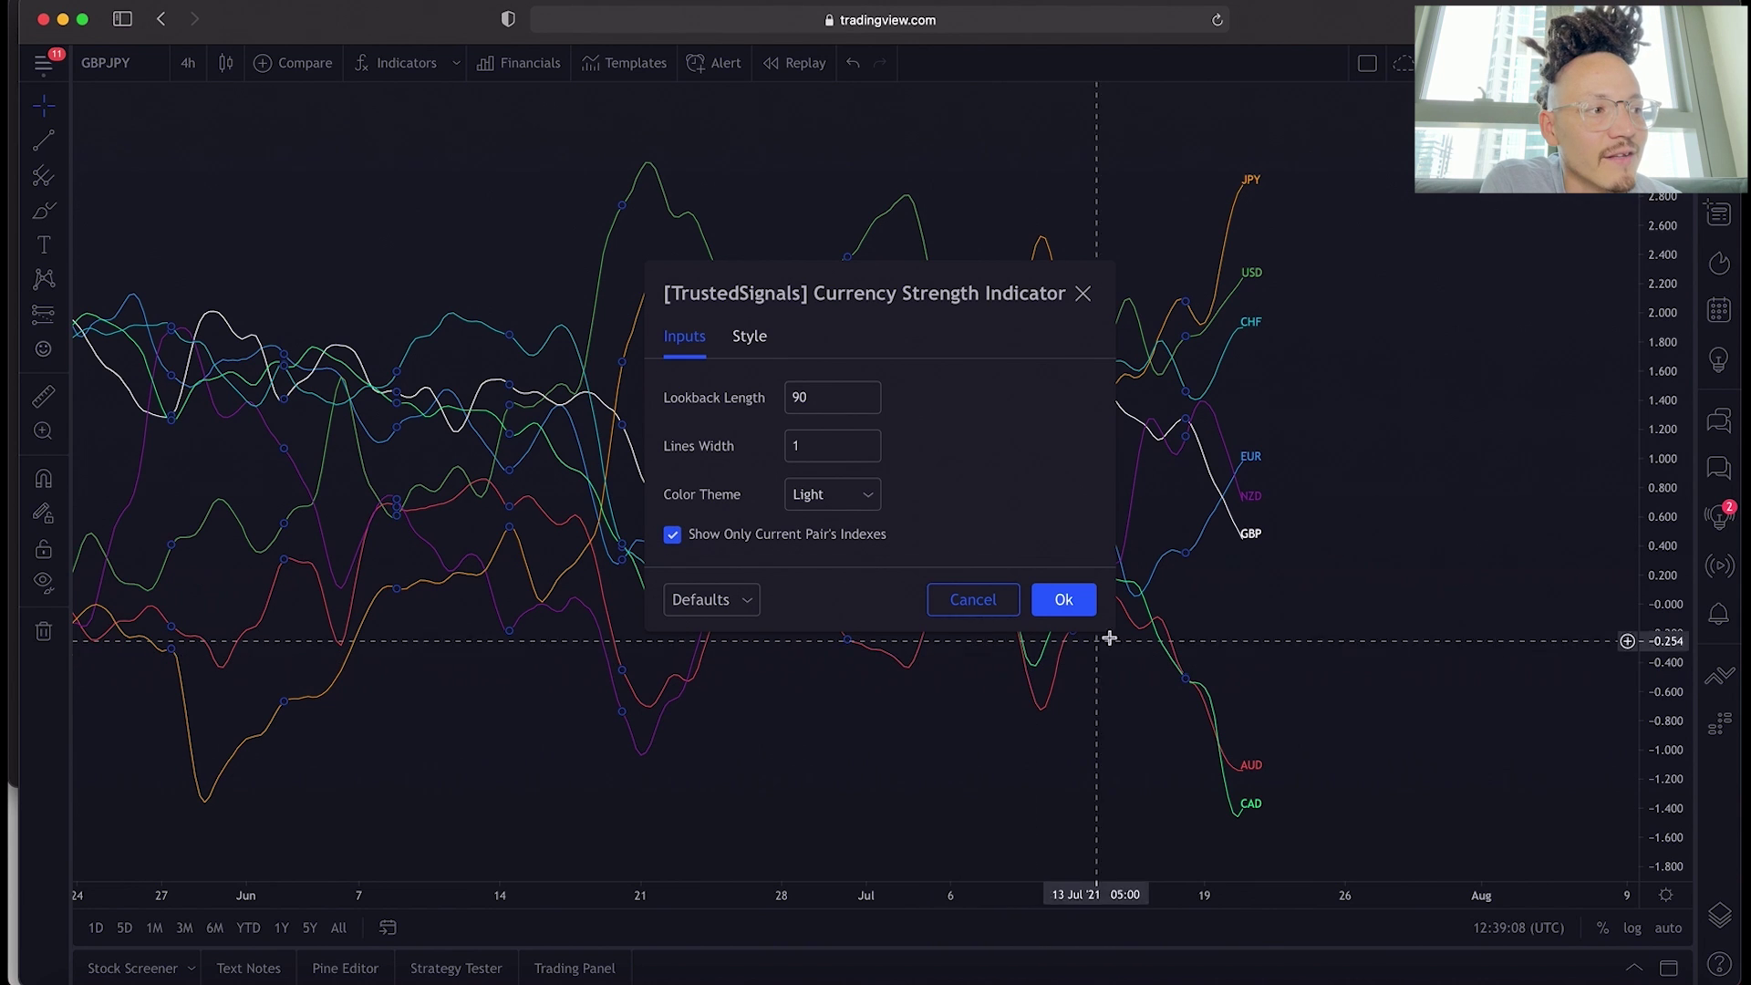
left_click(1065, 600)
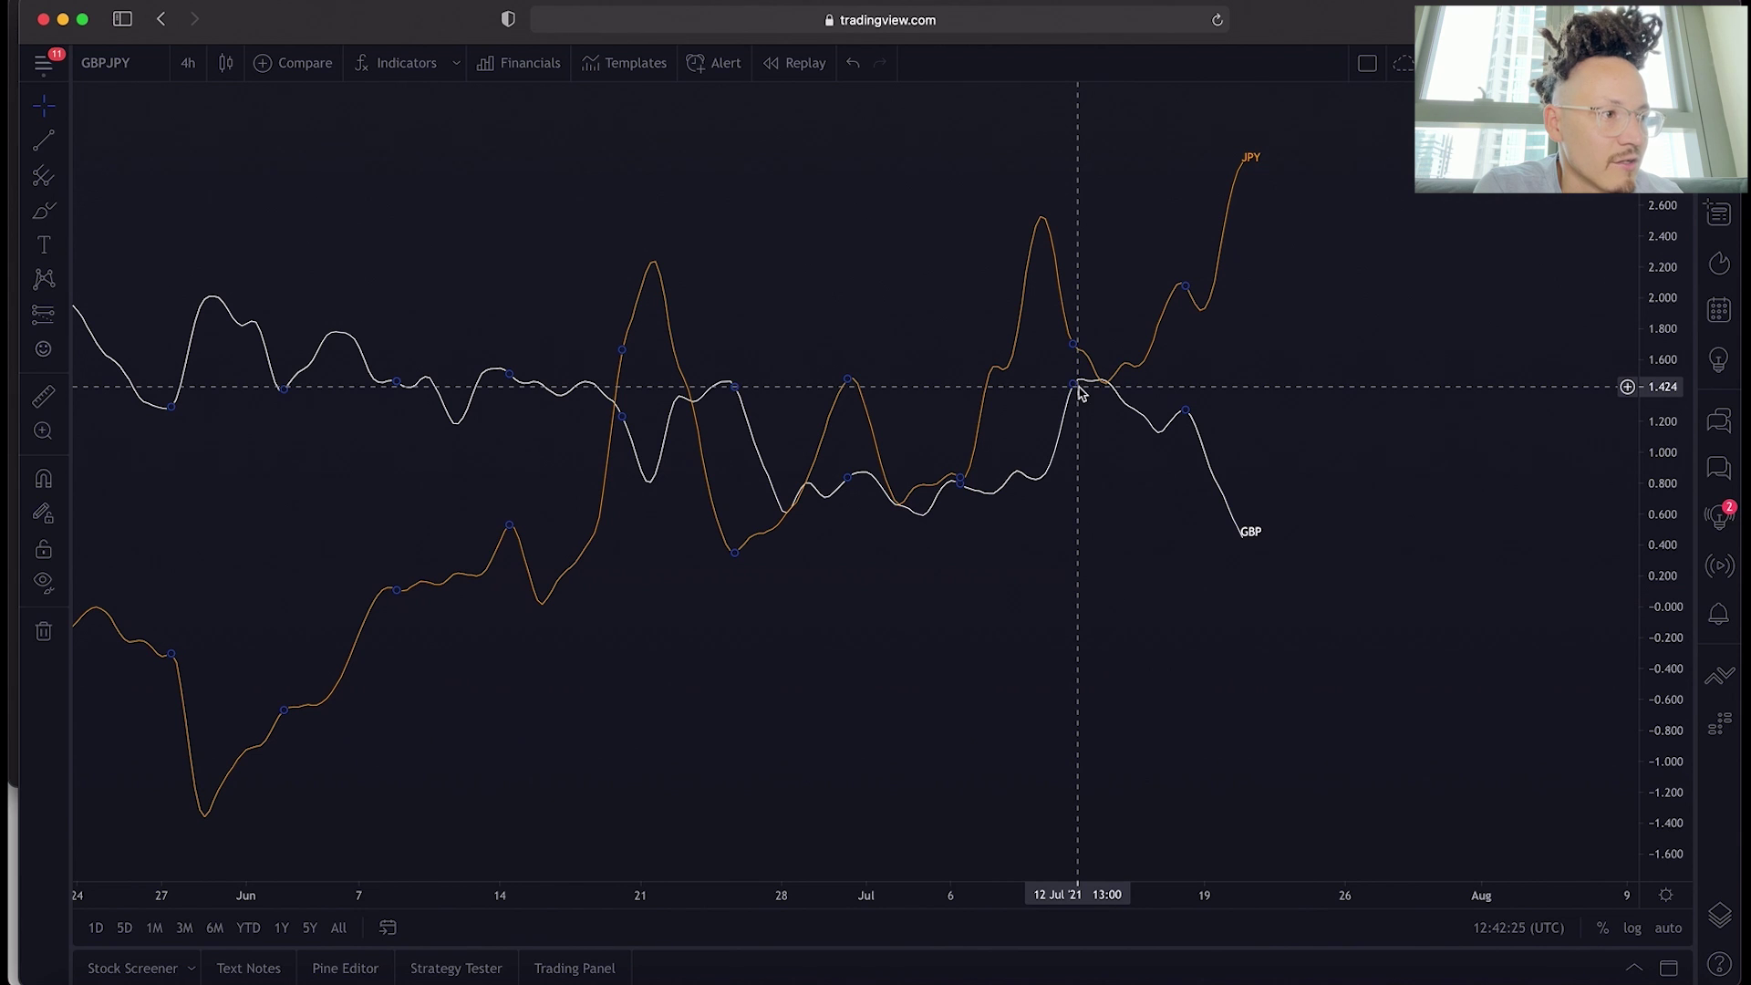
- In the indicator settings, keep the Light theme and set lookback length 84 and line width 4
right_click(848, 381)
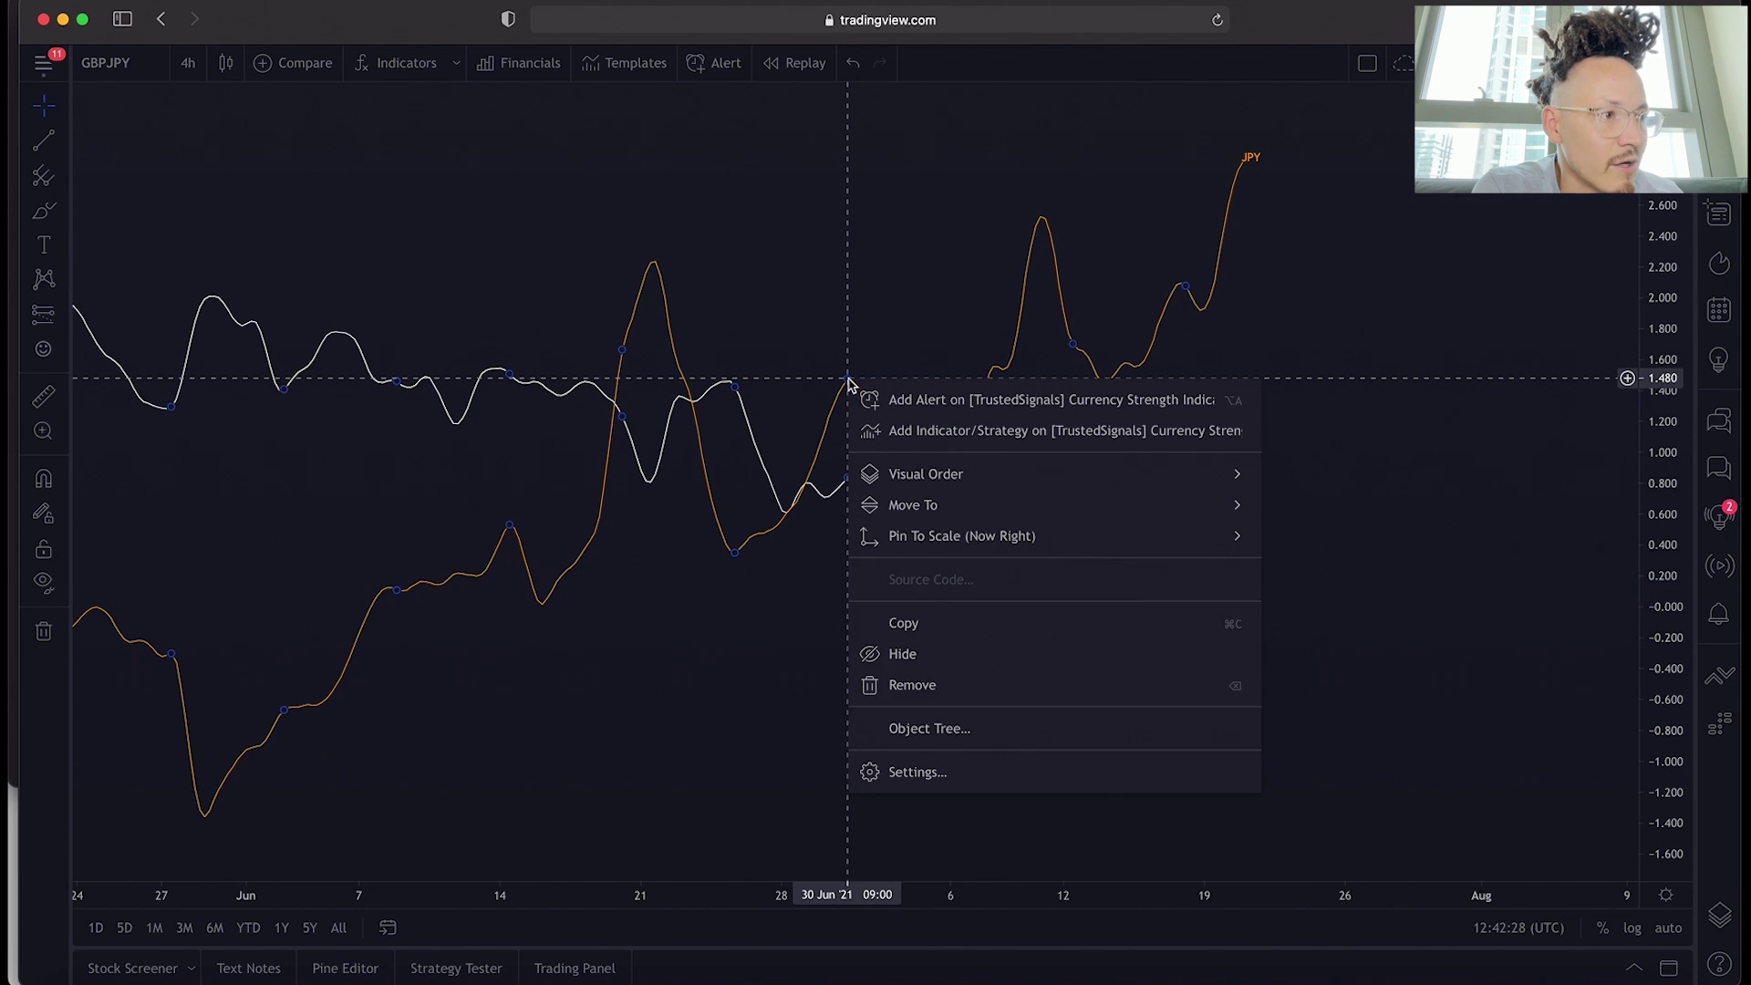
left_click(902, 771)
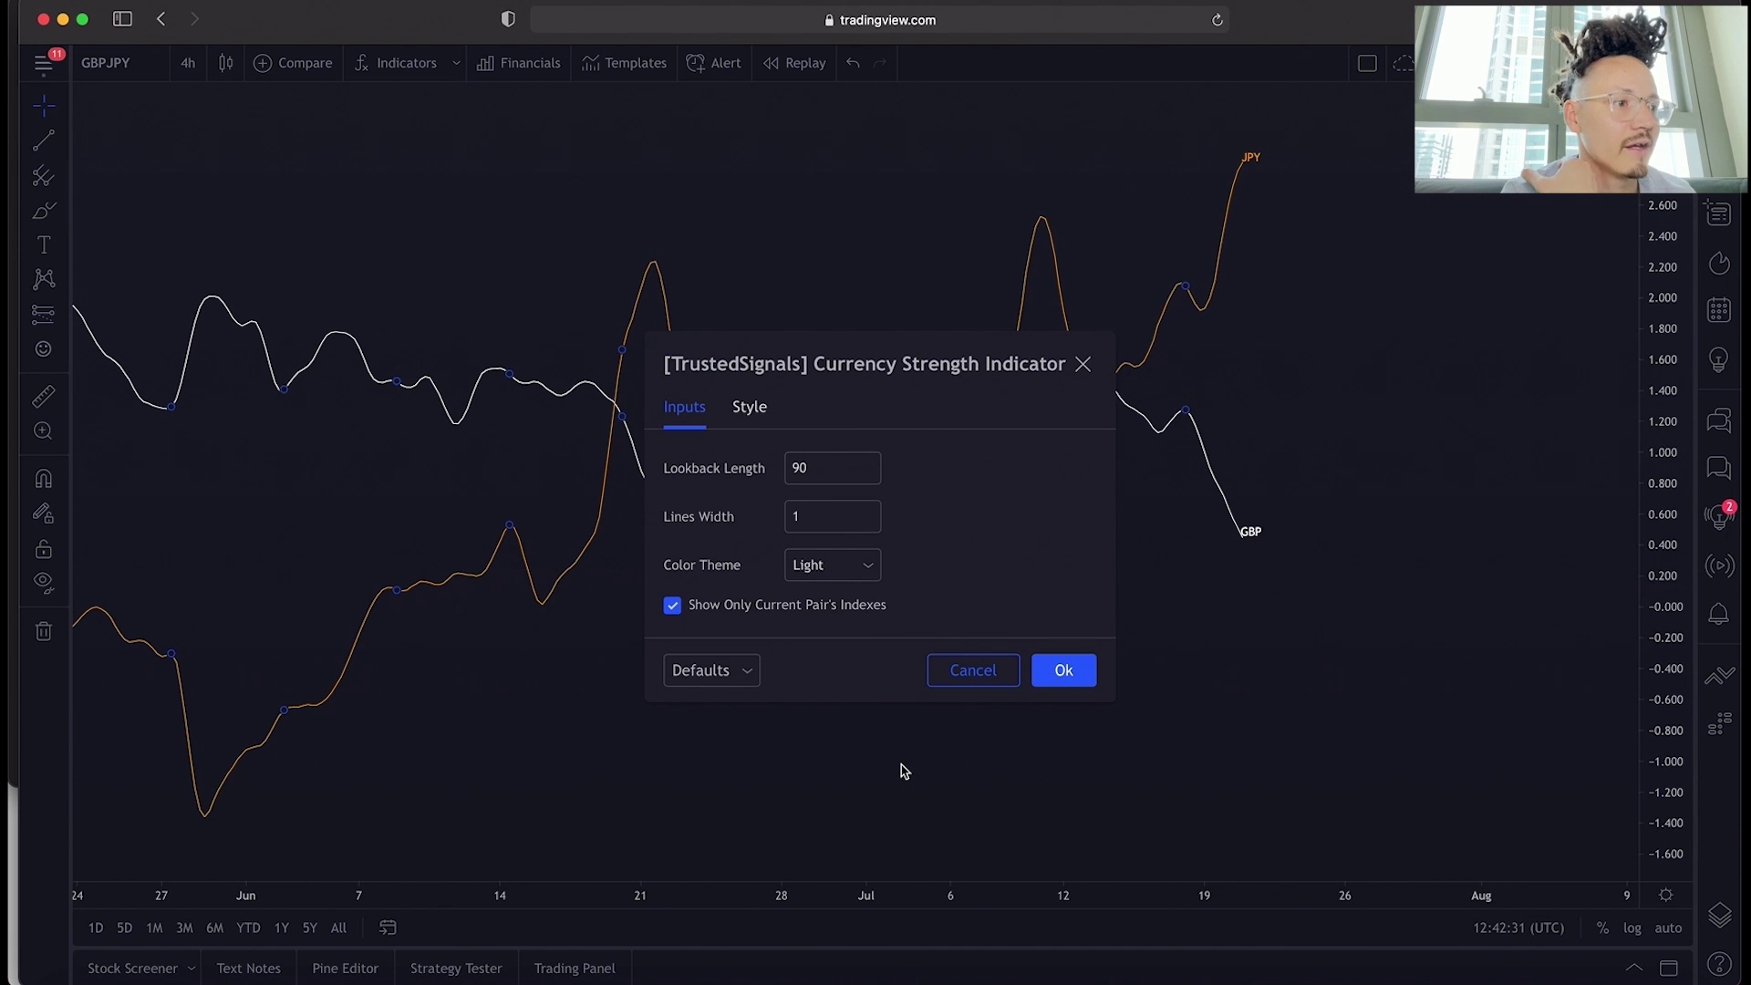
left_click(868, 568)
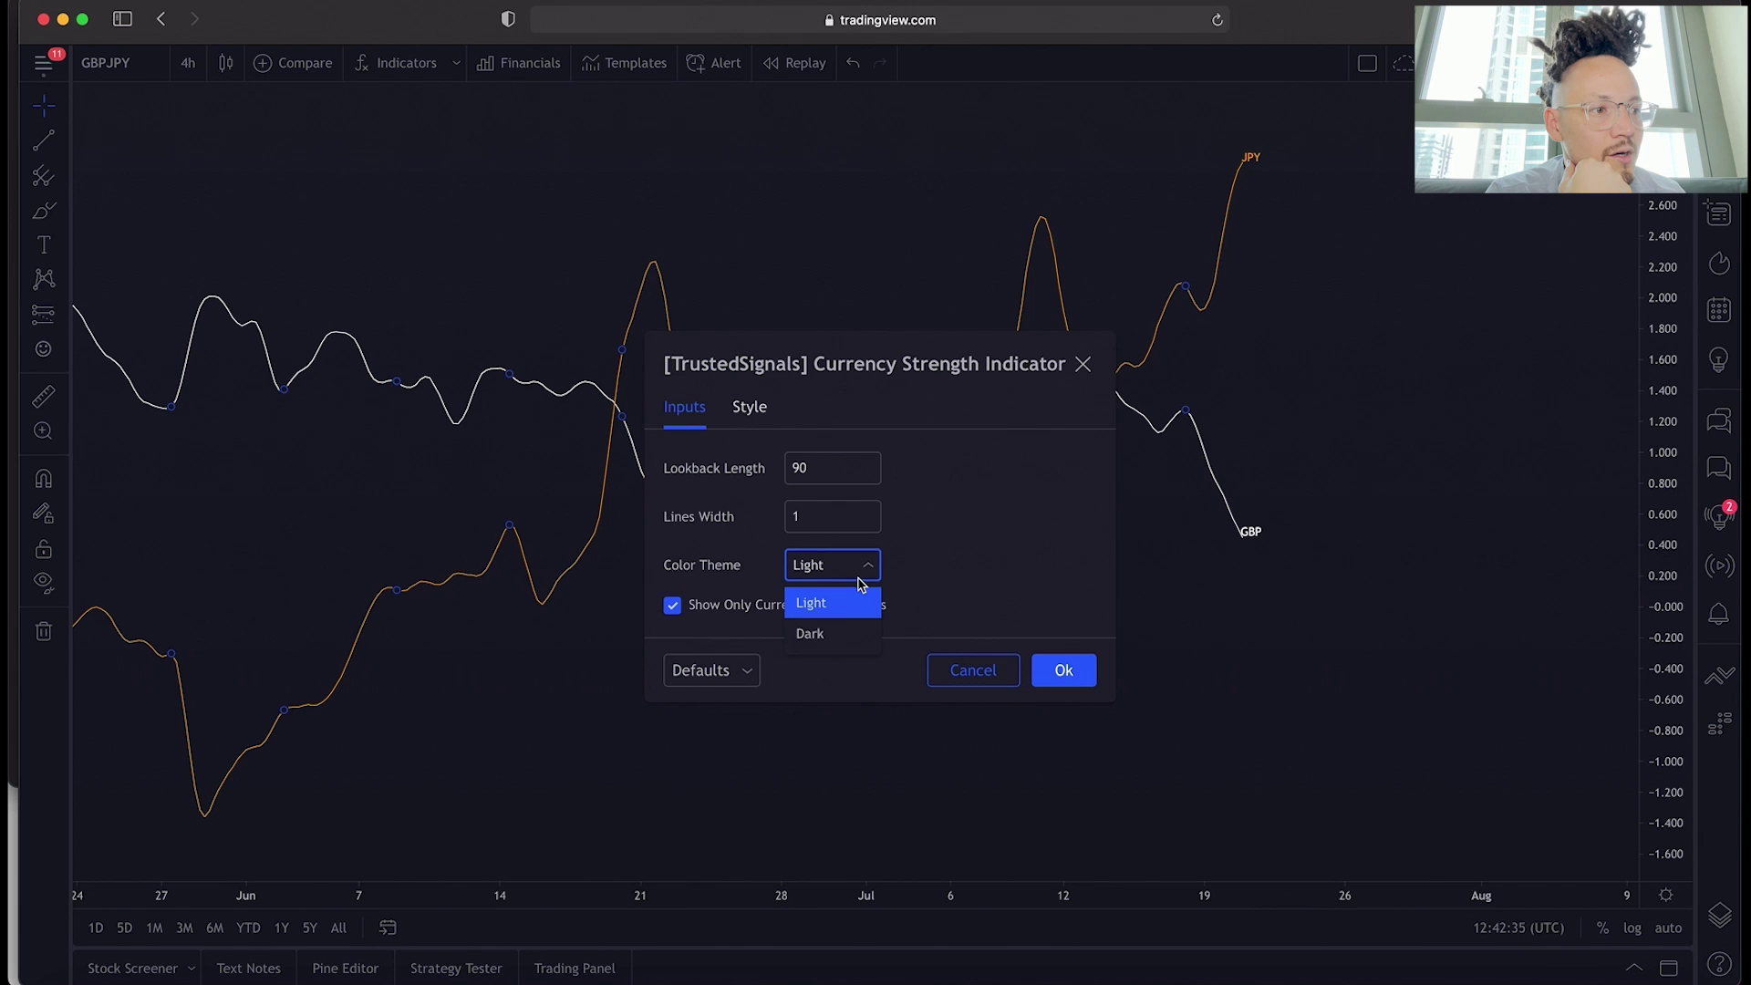
left_click(919, 558)
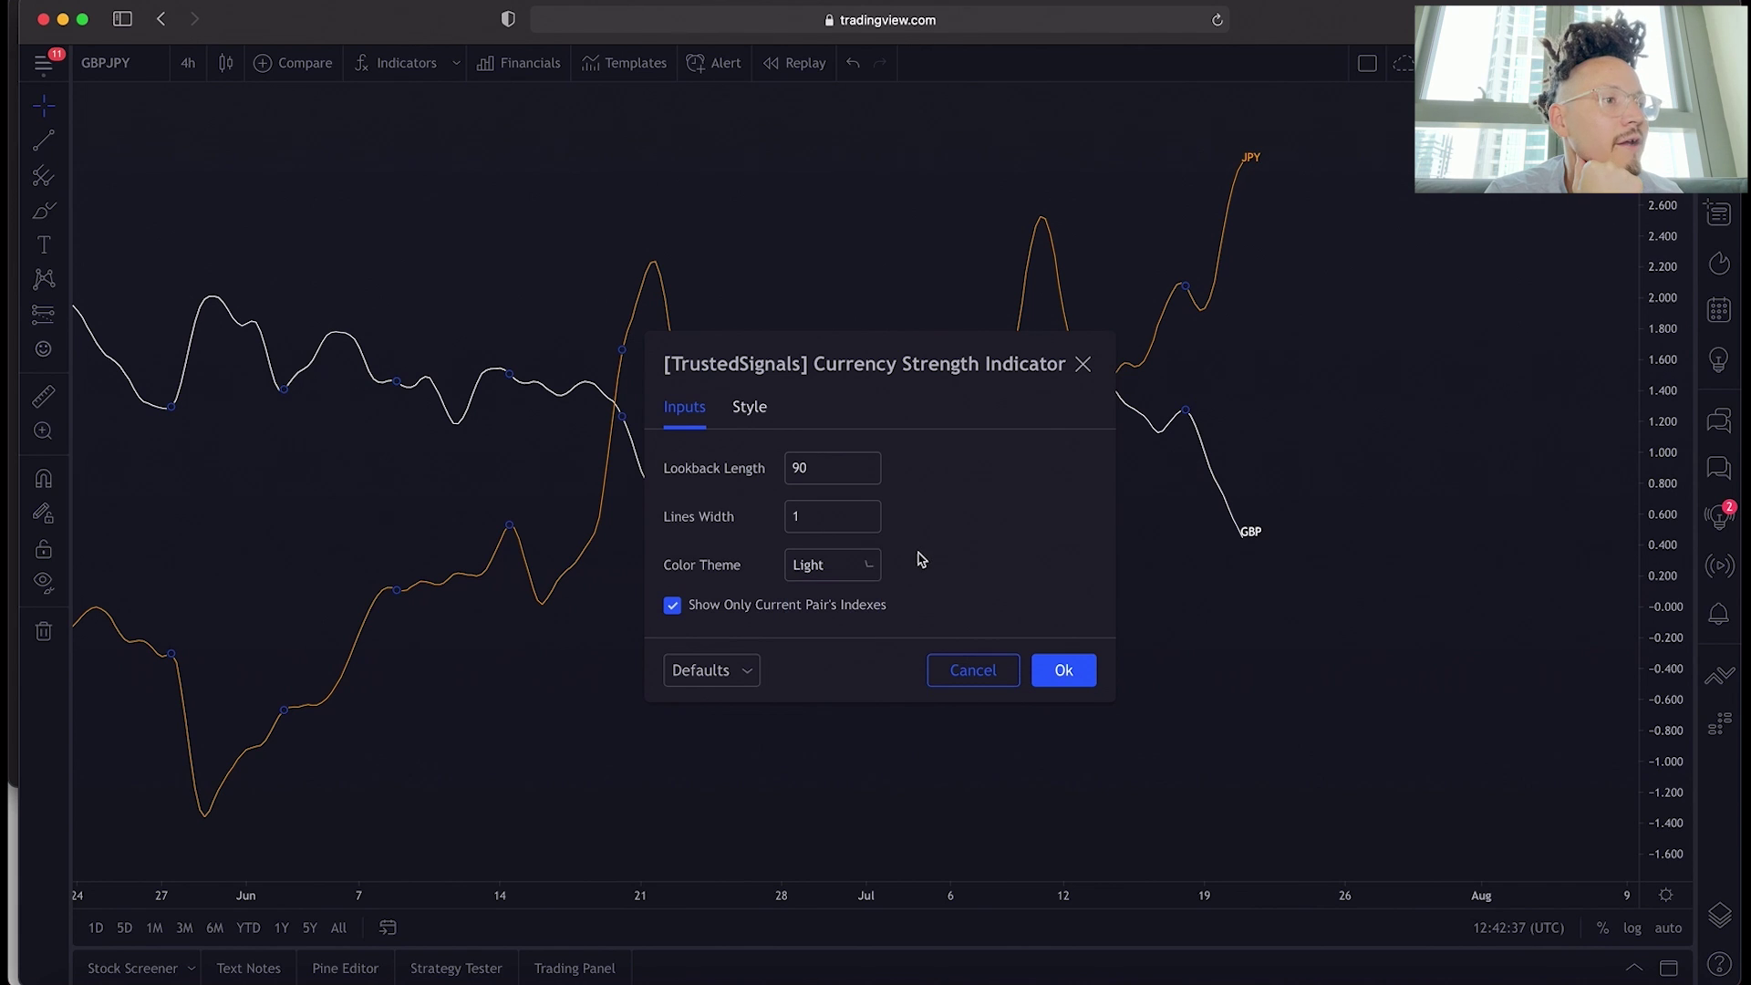
left_click(828, 470)
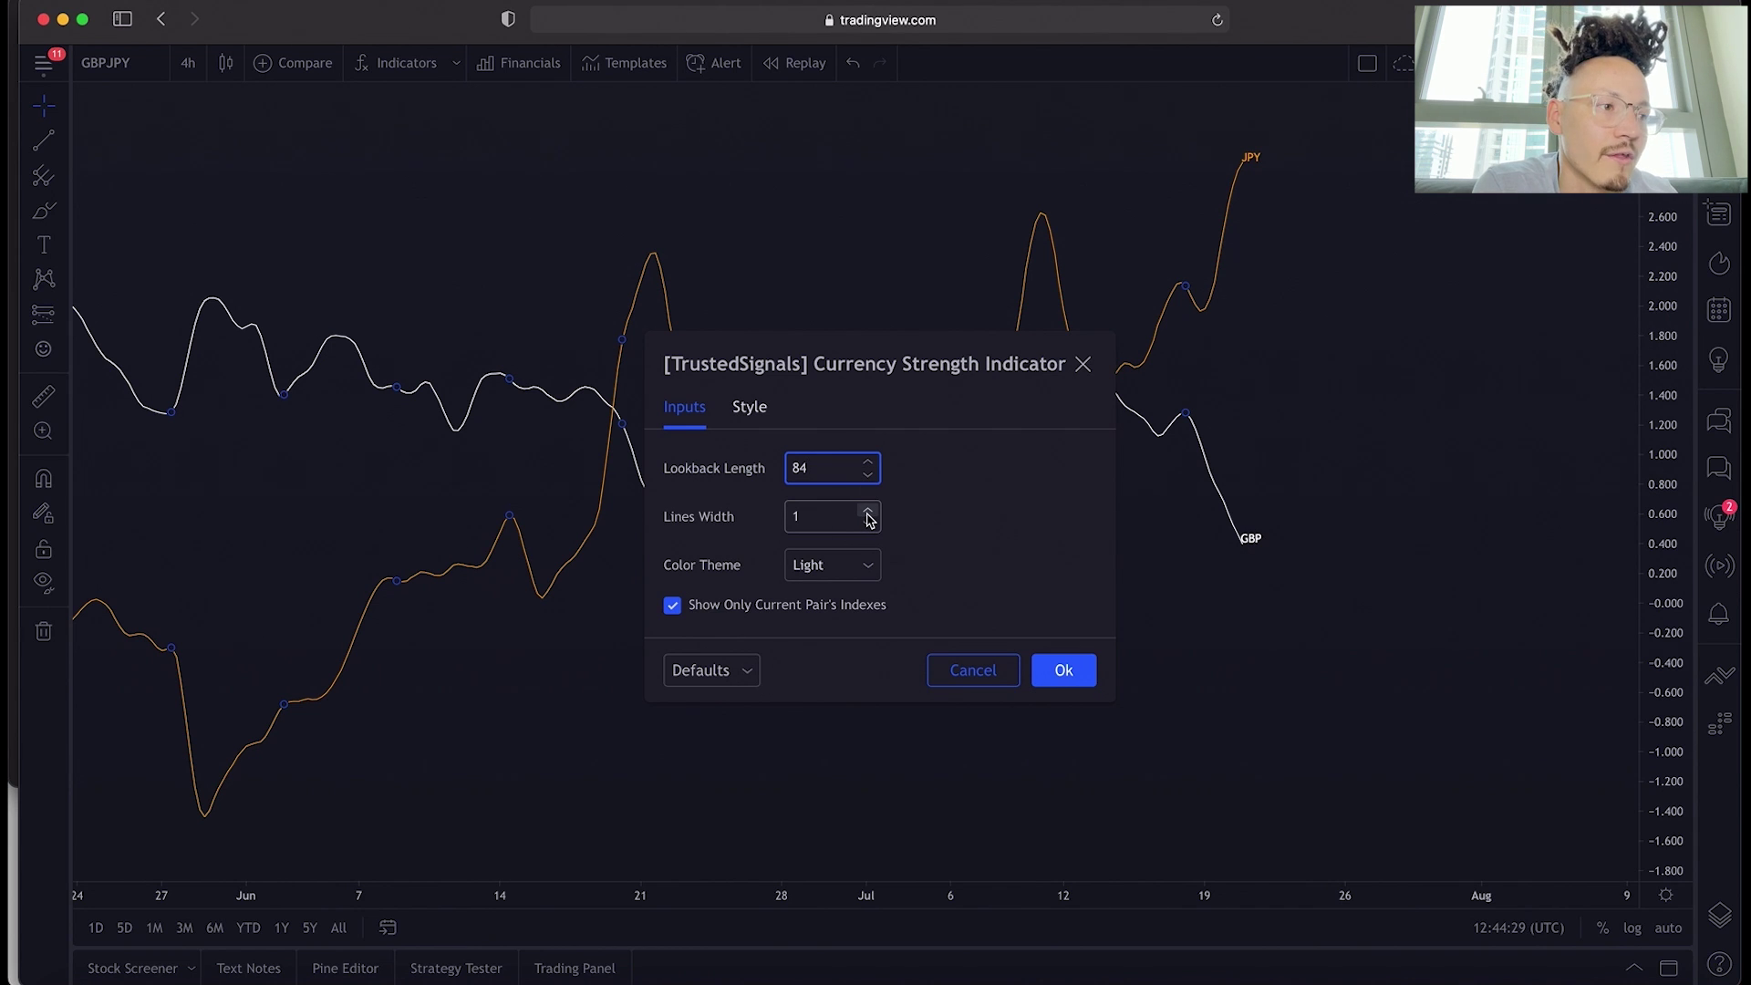
left_click(868, 514)
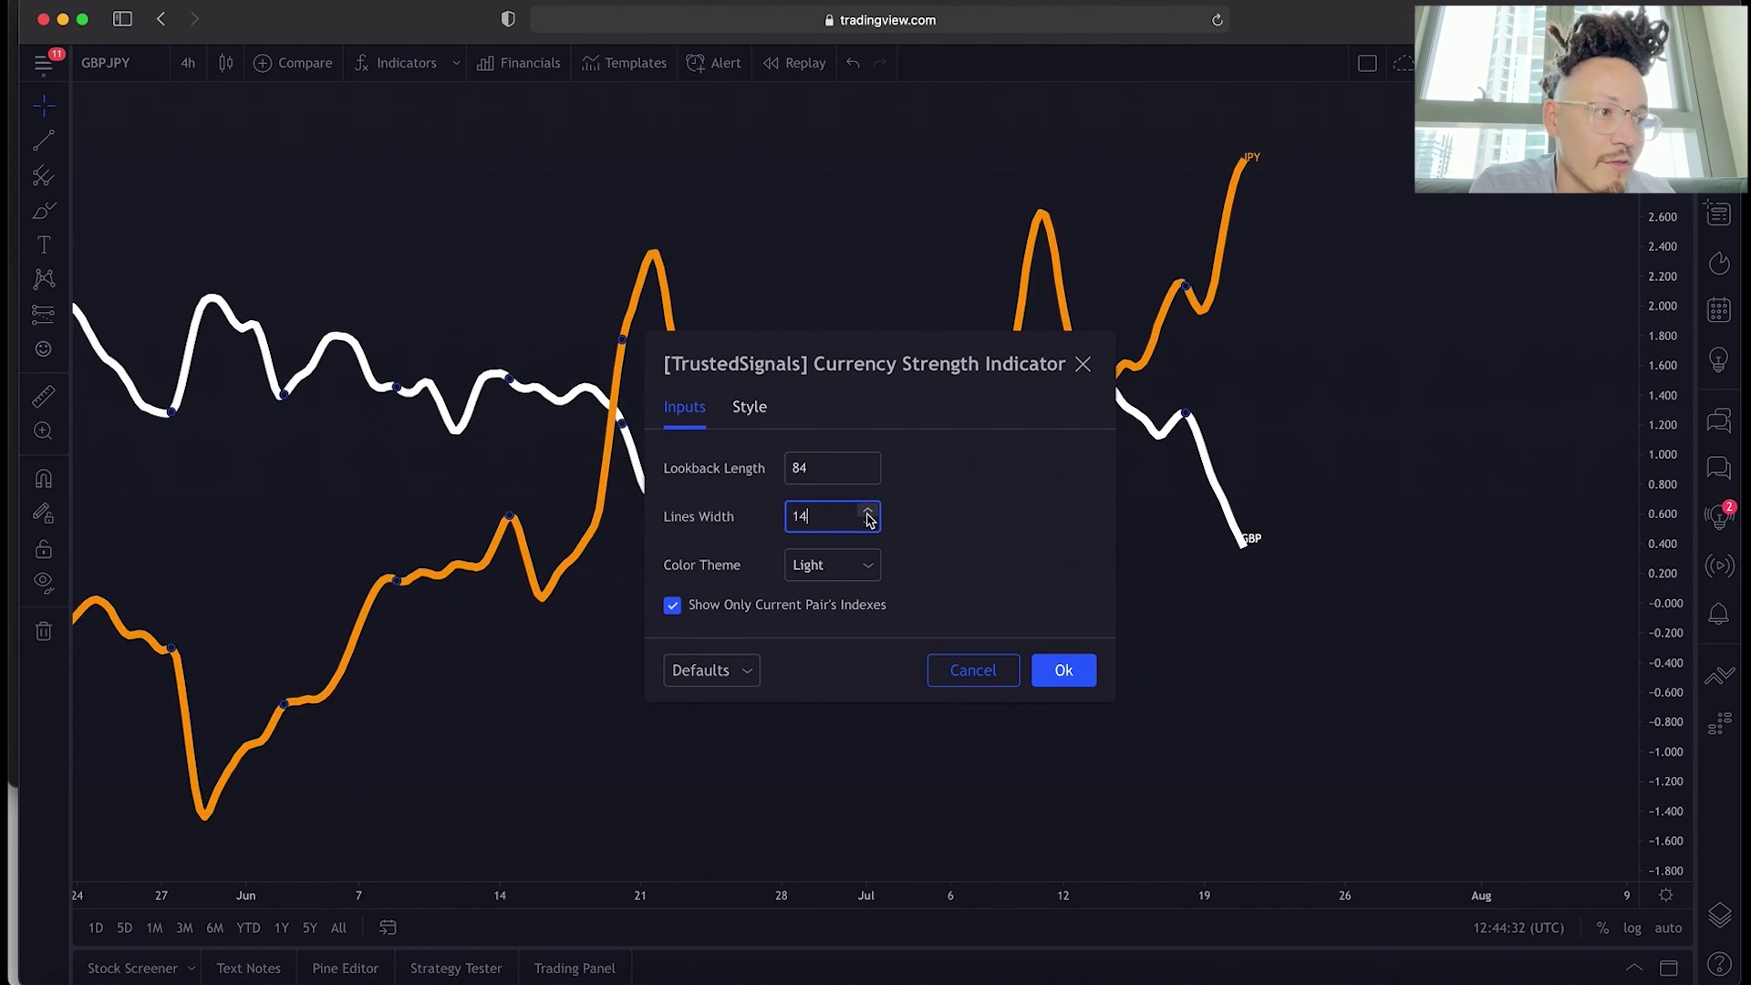
left_click(868, 524)
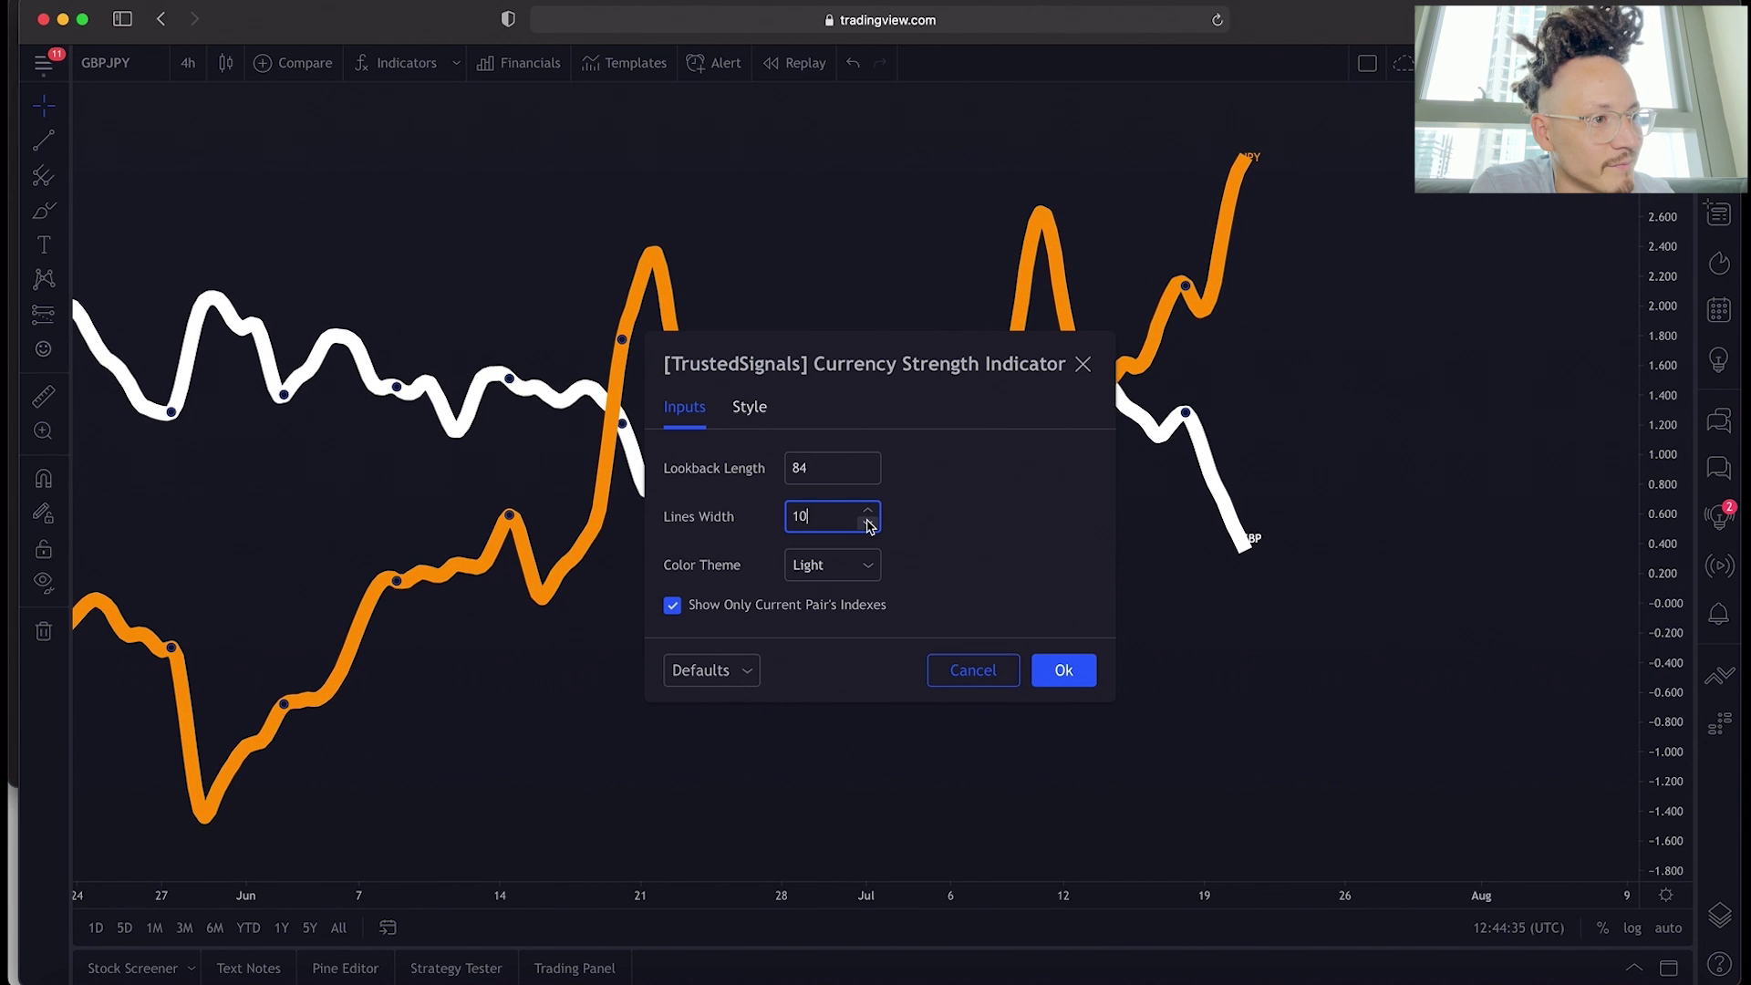
left_click(869, 524)
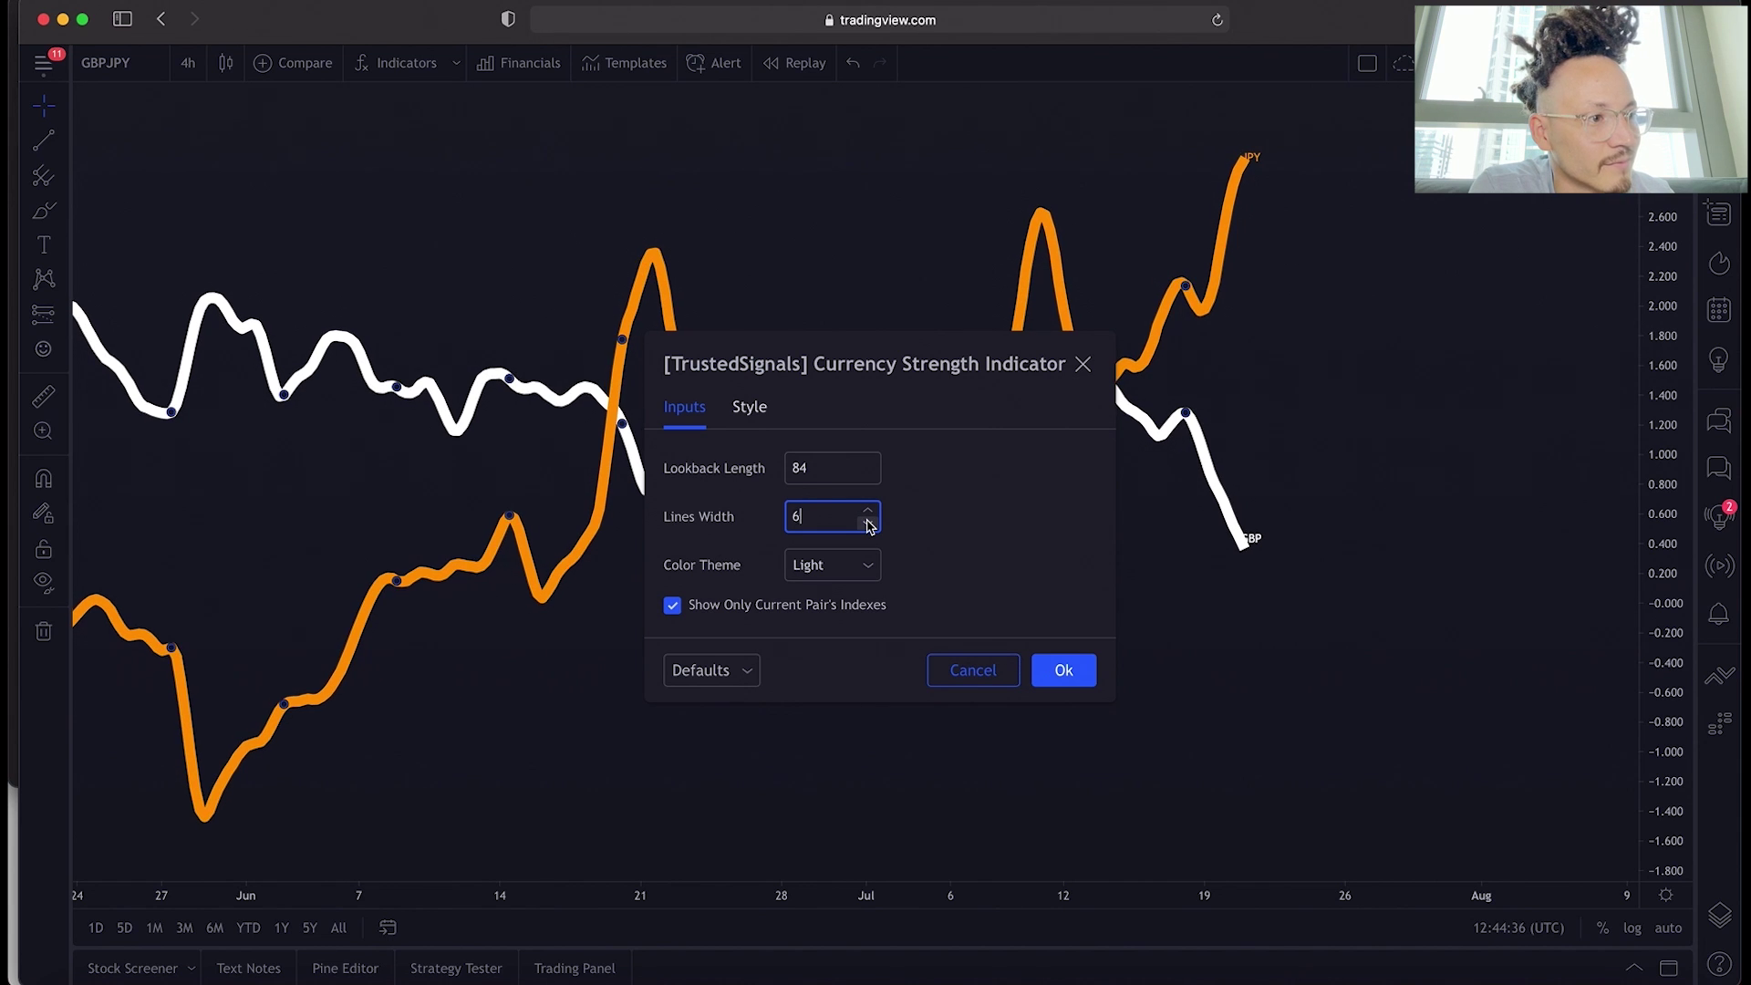
left_click(724, 670)
- Reset the indicator to defaults (lookback 90, line width 1) and apply
left_click(738, 711)
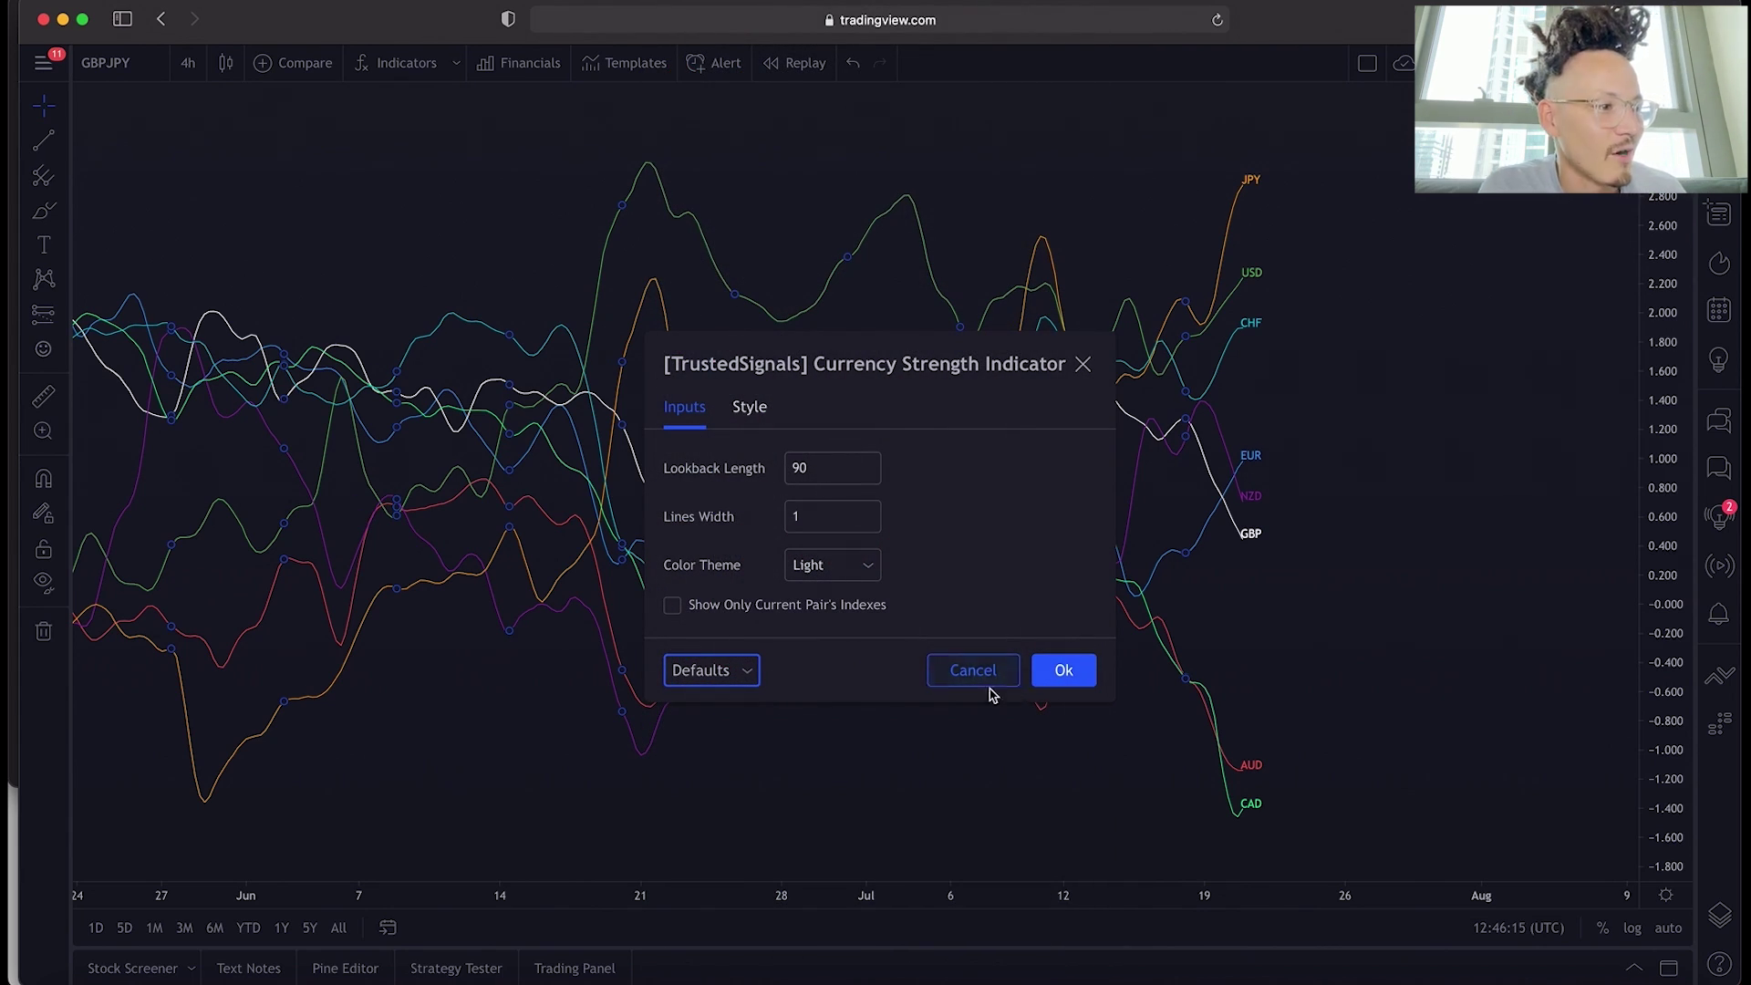
left_click(1074, 680)
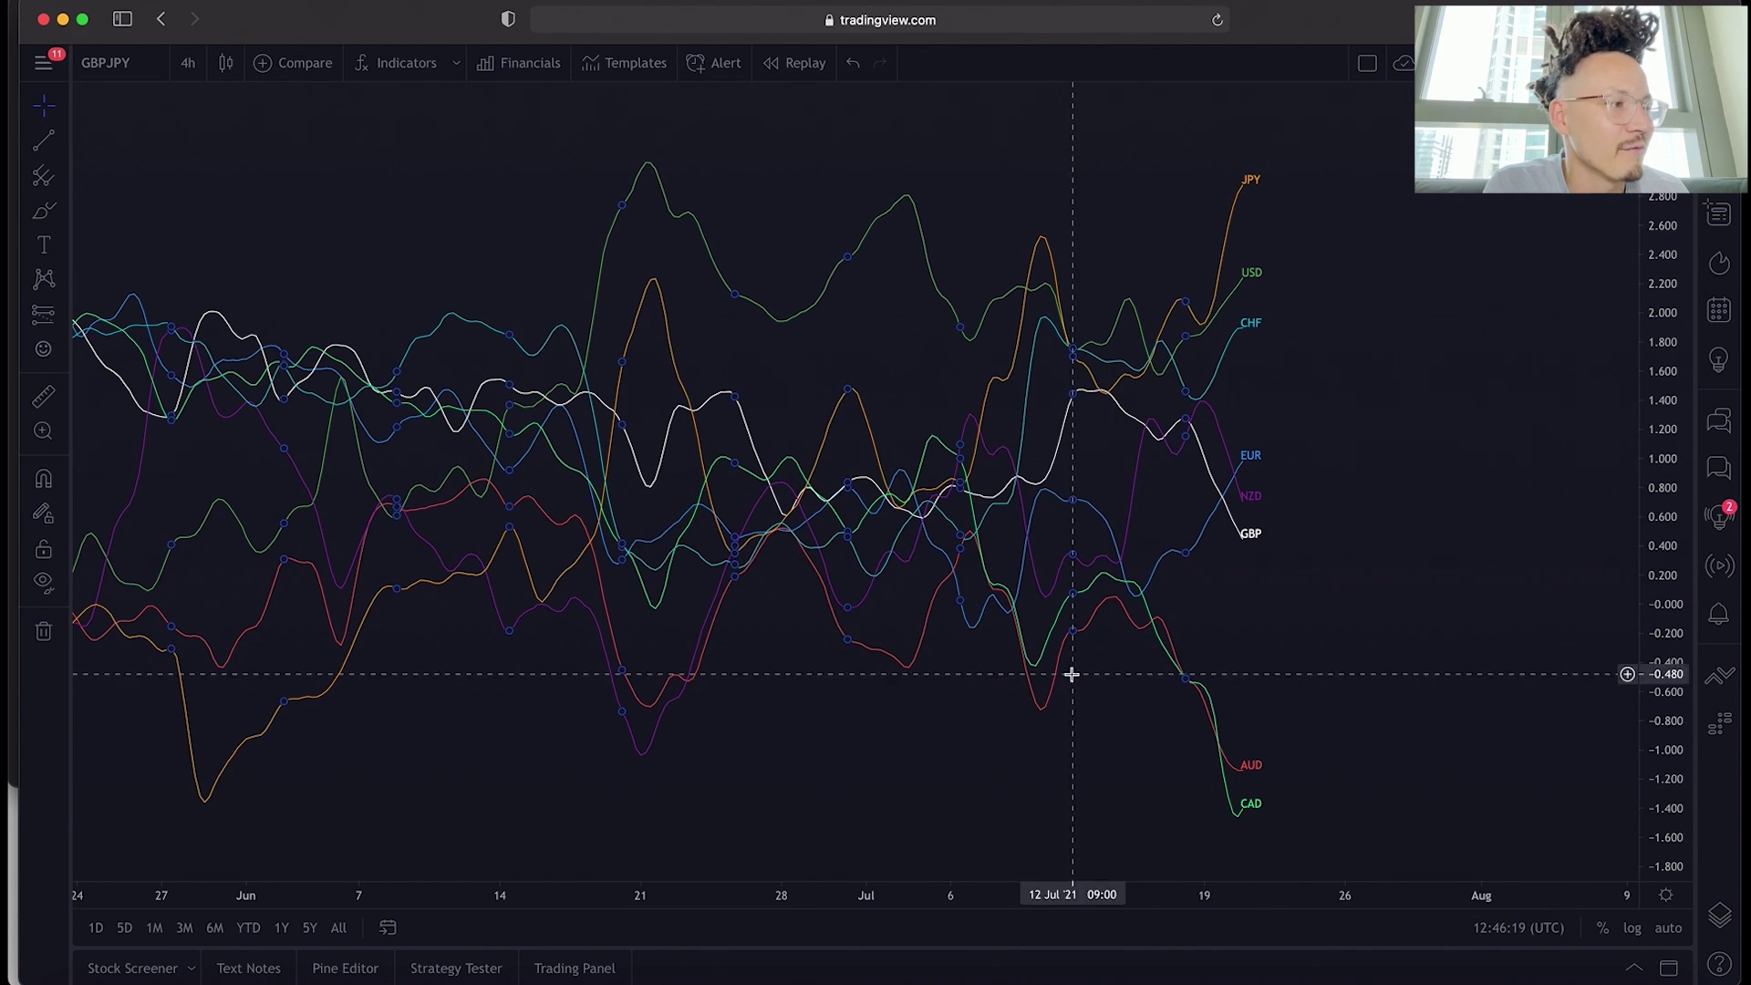